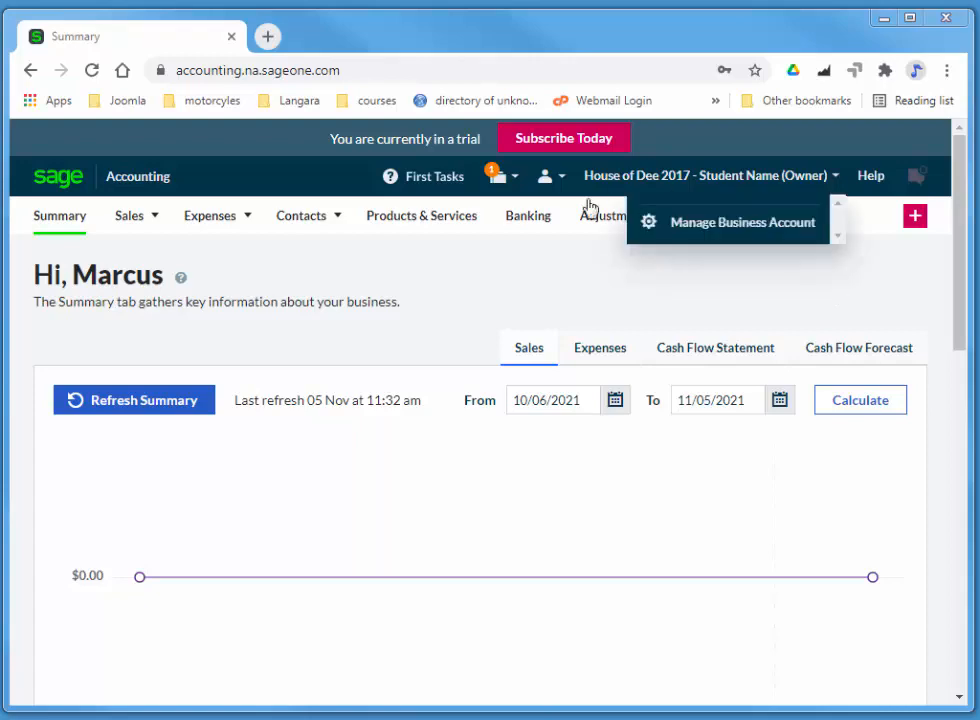
Step: From Settings, open User Management under Customize Accounting
{"action": "mouse_move", "coordinate": [759, 190]}
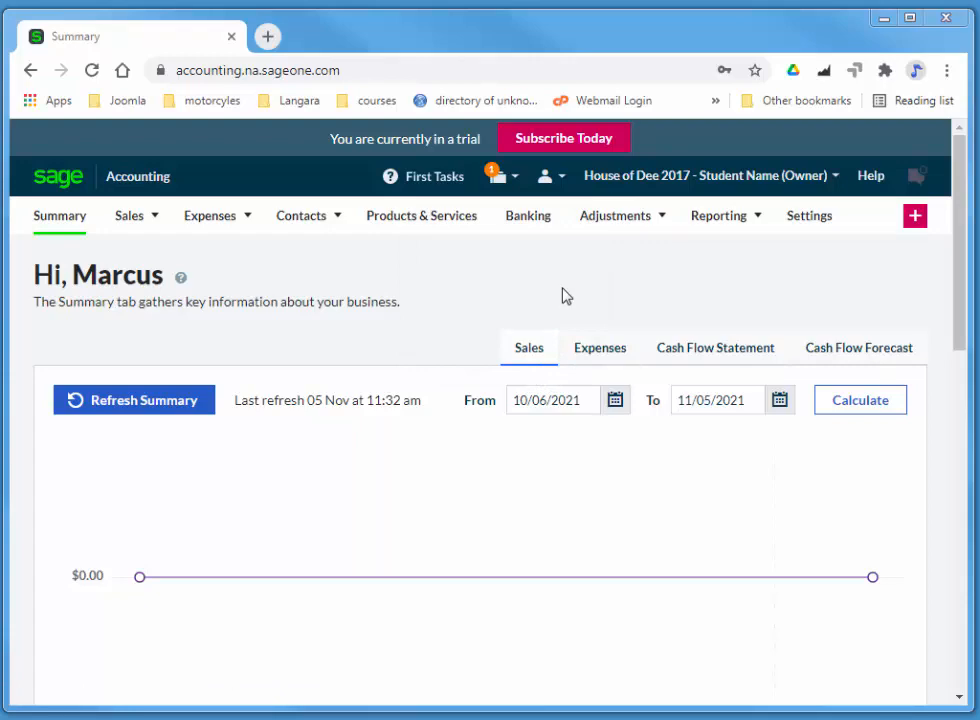
{"action": "left_click", "coordinate": [819, 222]}
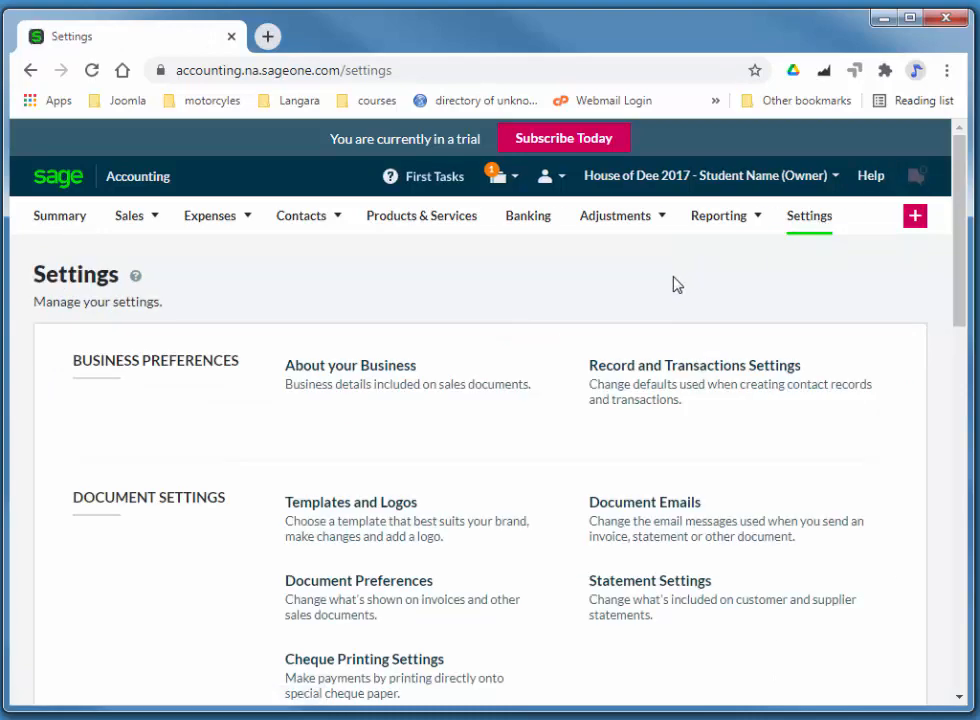
{"action": "scroll", "coordinate": [677, 285], "scroll_direction": "down", "scroll_amount": 4}
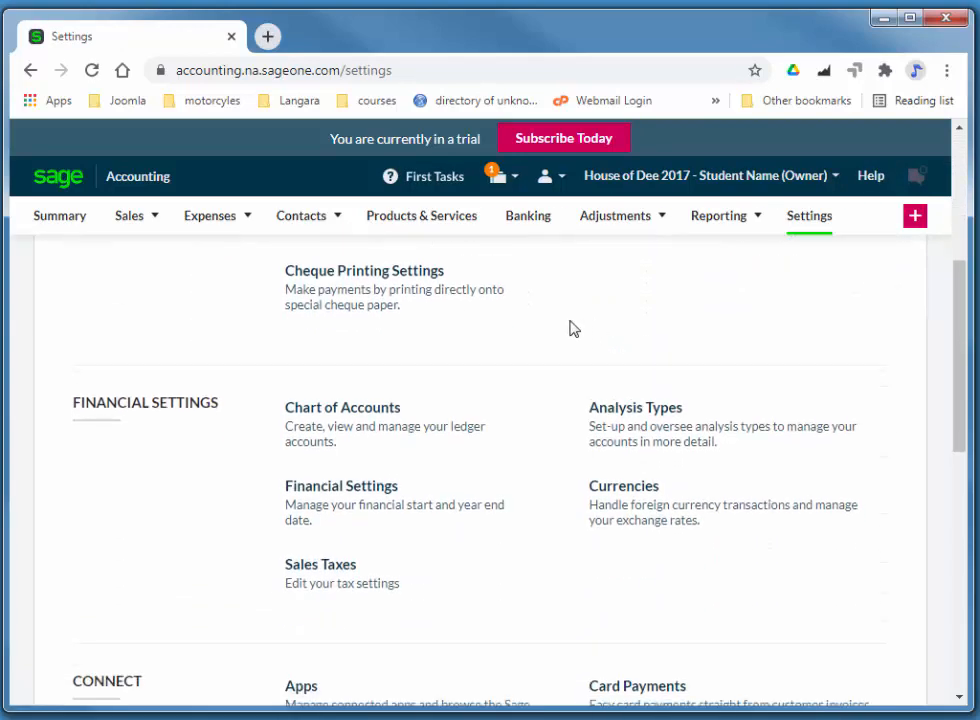
{"action": "scroll", "coordinate": [570, 328], "scroll_direction": "down", "scroll_amount": 3}
{"action": "scroll", "coordinate": [567, 325], "scroll_direction": "down", "scroll_amount": 2}
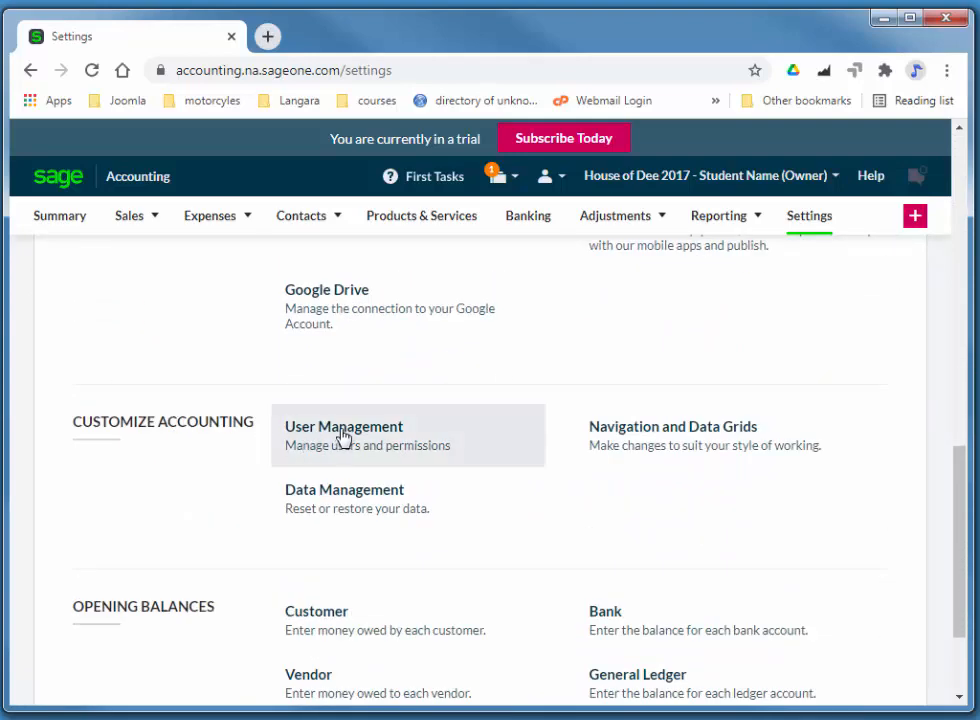
{"action": "left_click", "coordinate": [390, 442]}
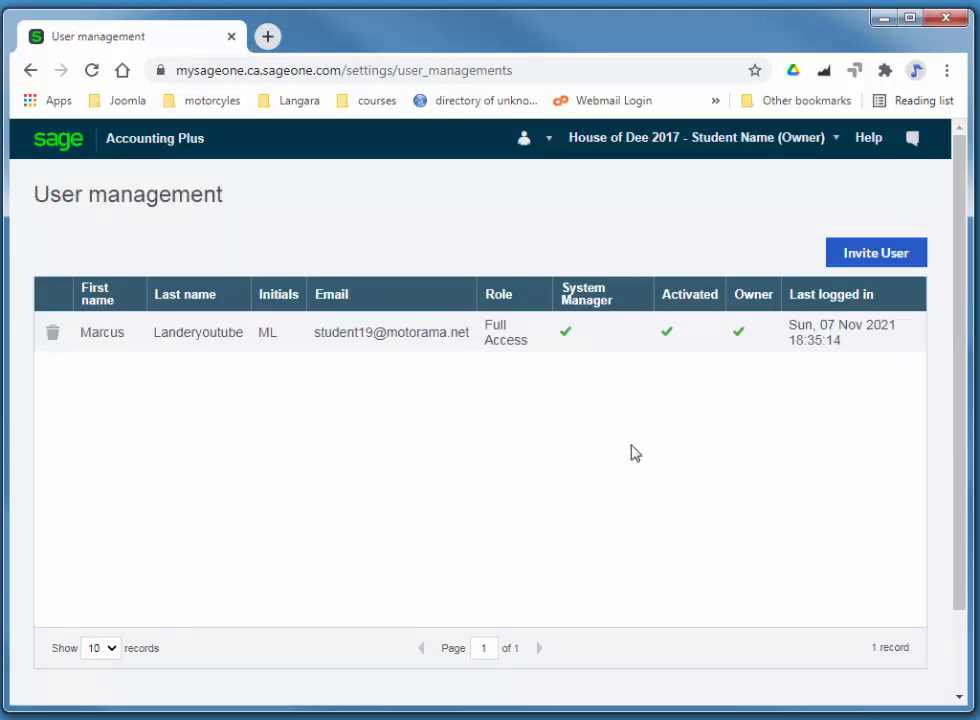
Step: Start a user invitation with the invitee's e-mail address and expand Advanced Permissions
{"action": "left_click", "coordinate": [874, 257]}
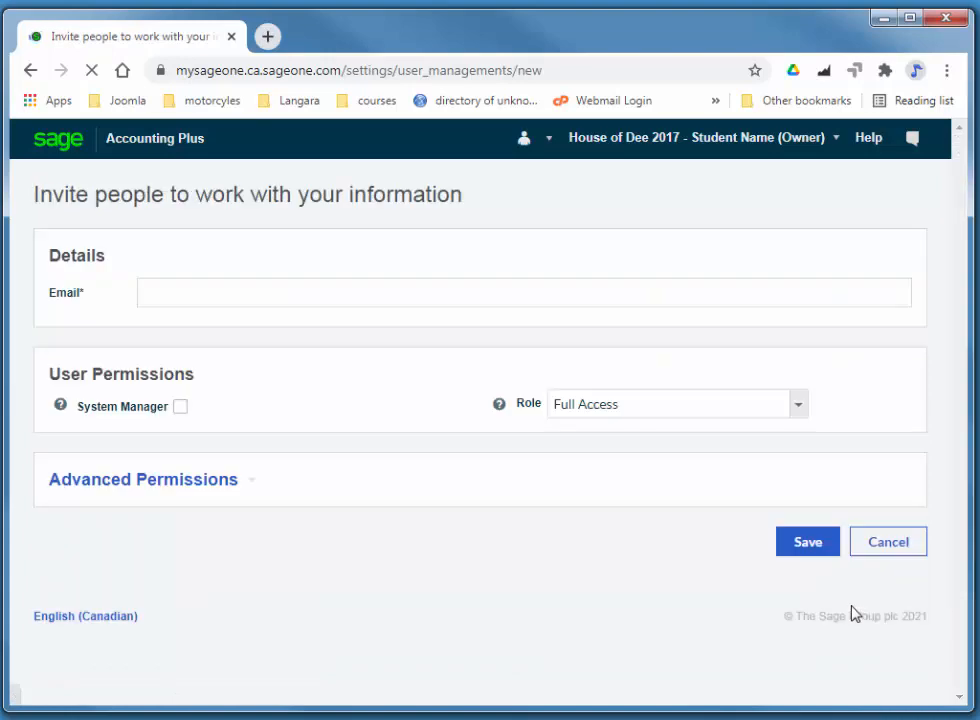
{"action": "left_click", "coordinate": [378, 295]}
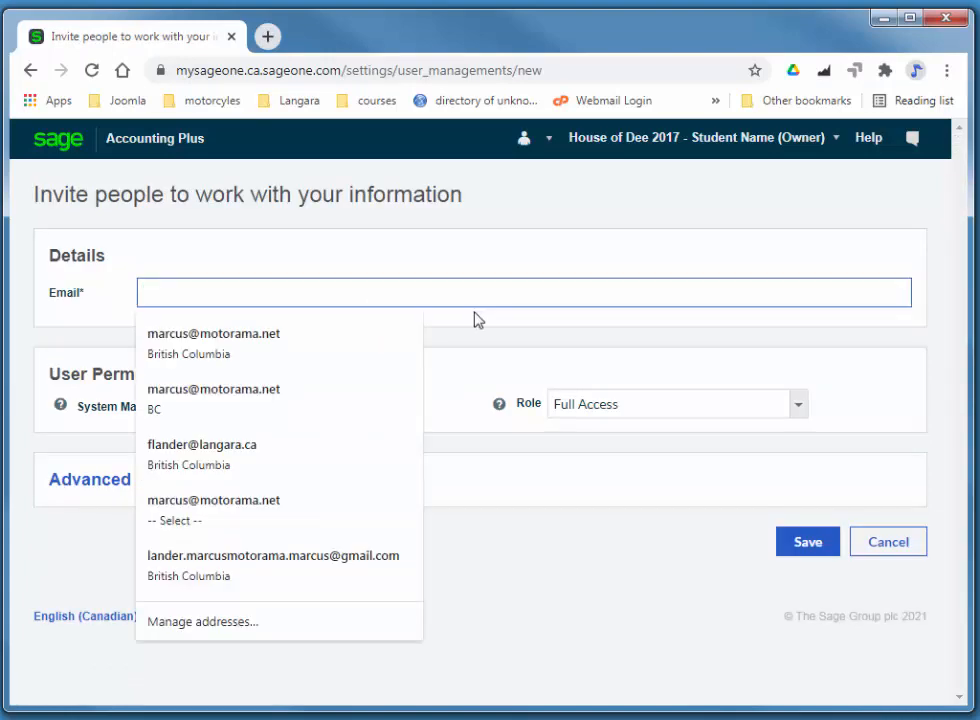
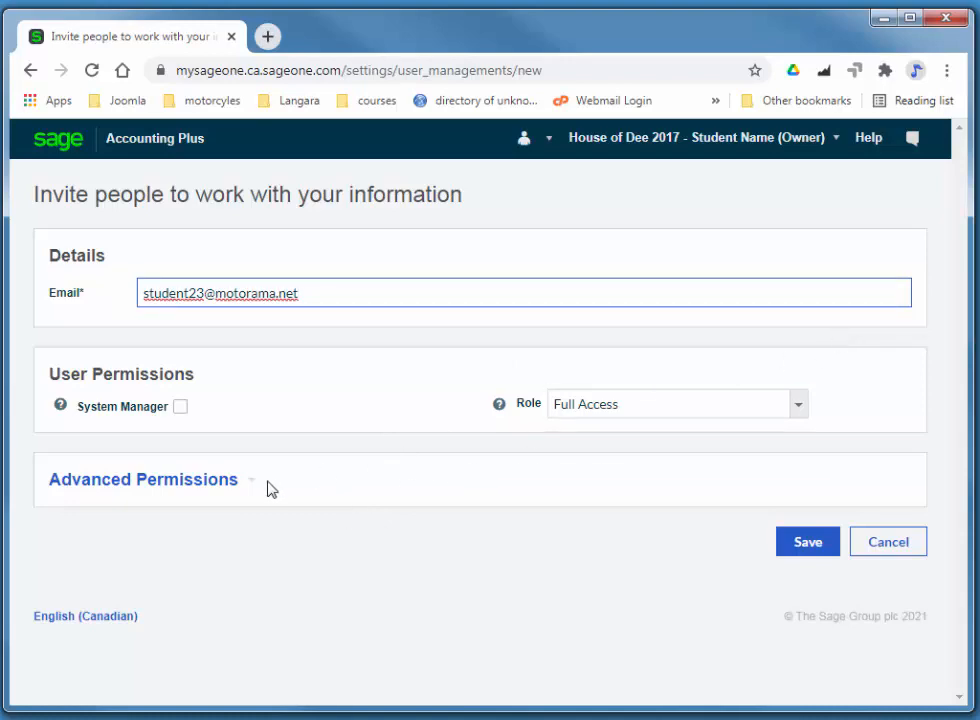
{"action": "left_click", "coordinate": [213, 489]}
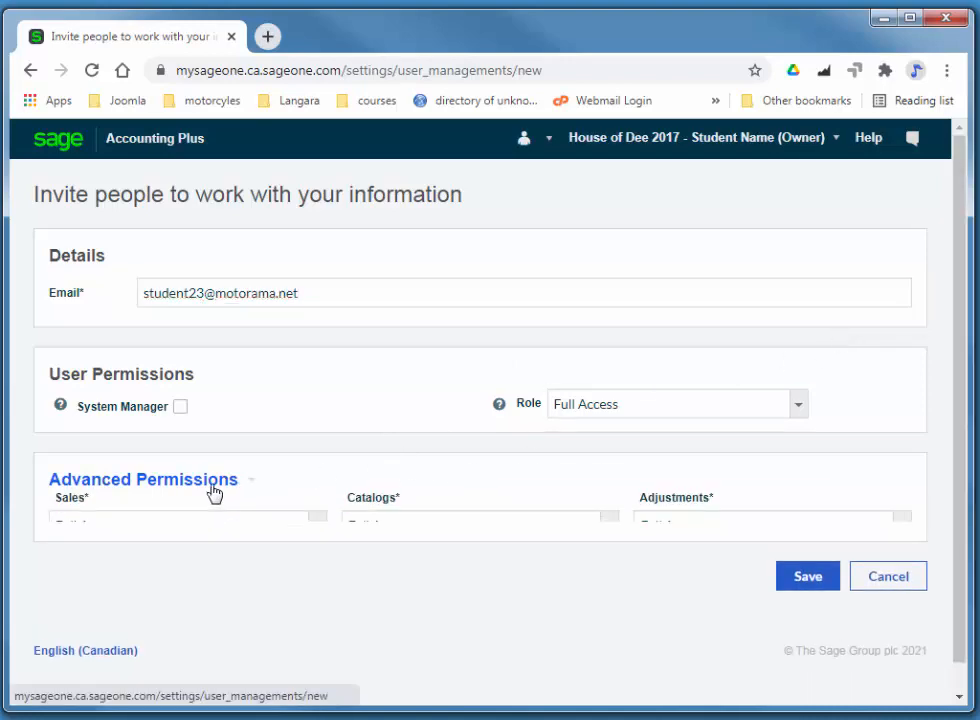
Step: Set Purchases and Bank to No Access and dismiss the Access to Reports notice
{"action": "scroll", "coordinate": [342, 469], "scroll_direction": "down", "scroll_amount": 2}
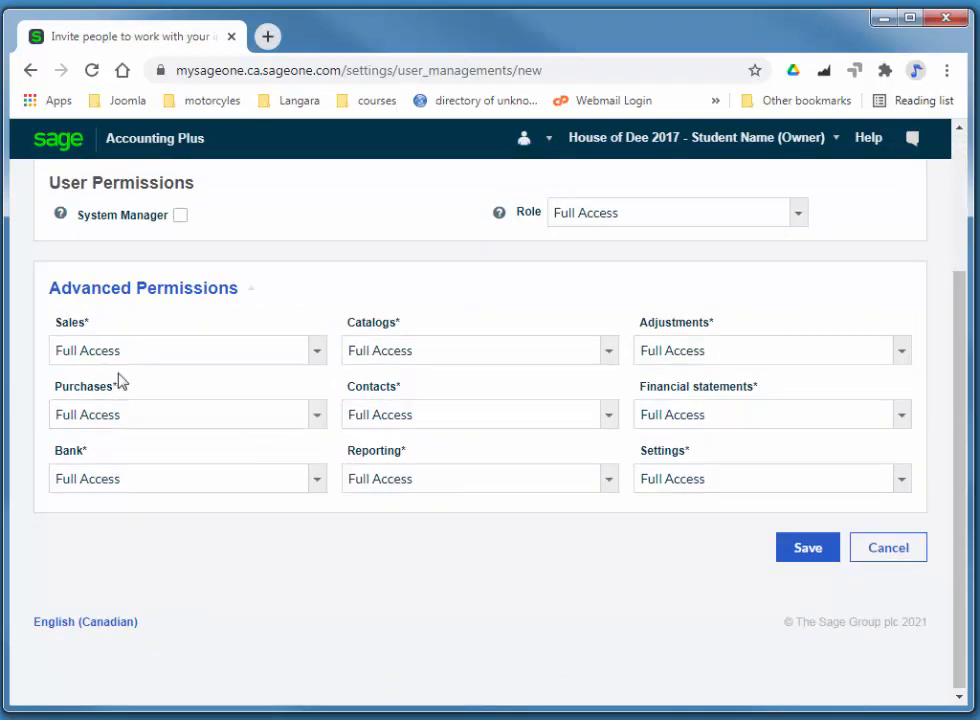
{"action": "left_click", "coordinate": [181, 424]}
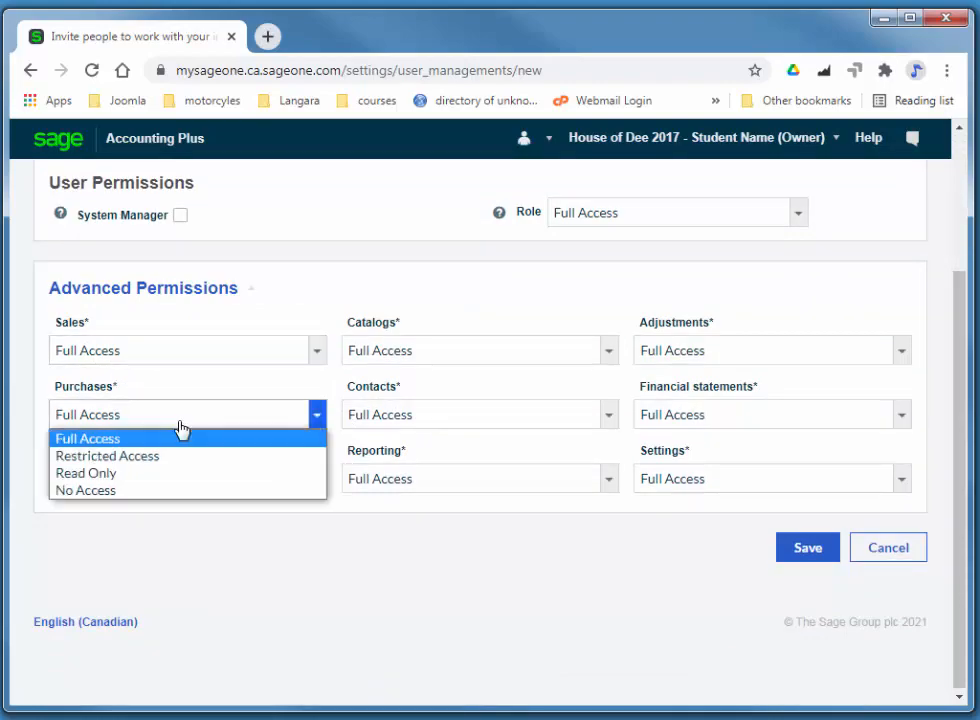
{"action": "left_click", "coordinate": [155, 491]}
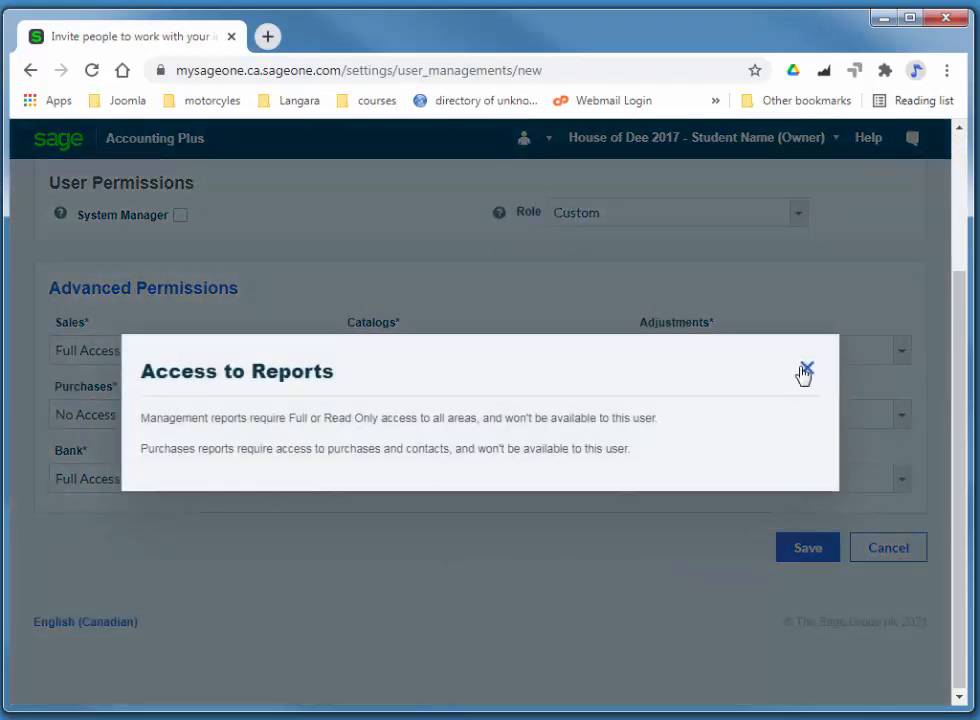
{"action": "left_click", "coordinate": [804, 372]}
{"action": "left_click", "coordinate": [131, 484]}
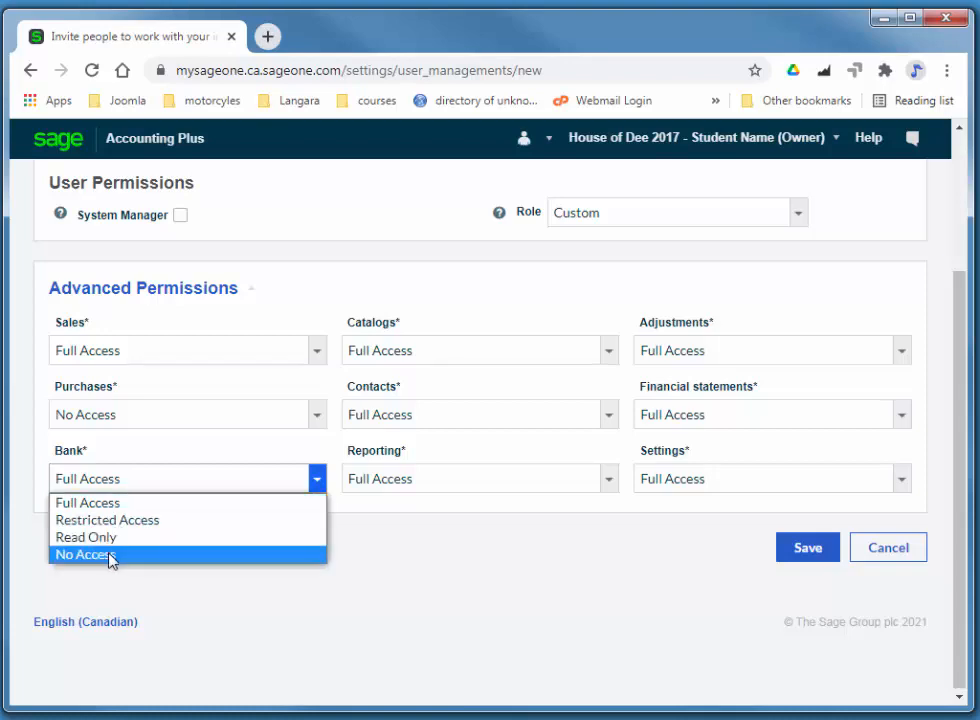
{"action": "left_click", "coordinate": [110, 556]}
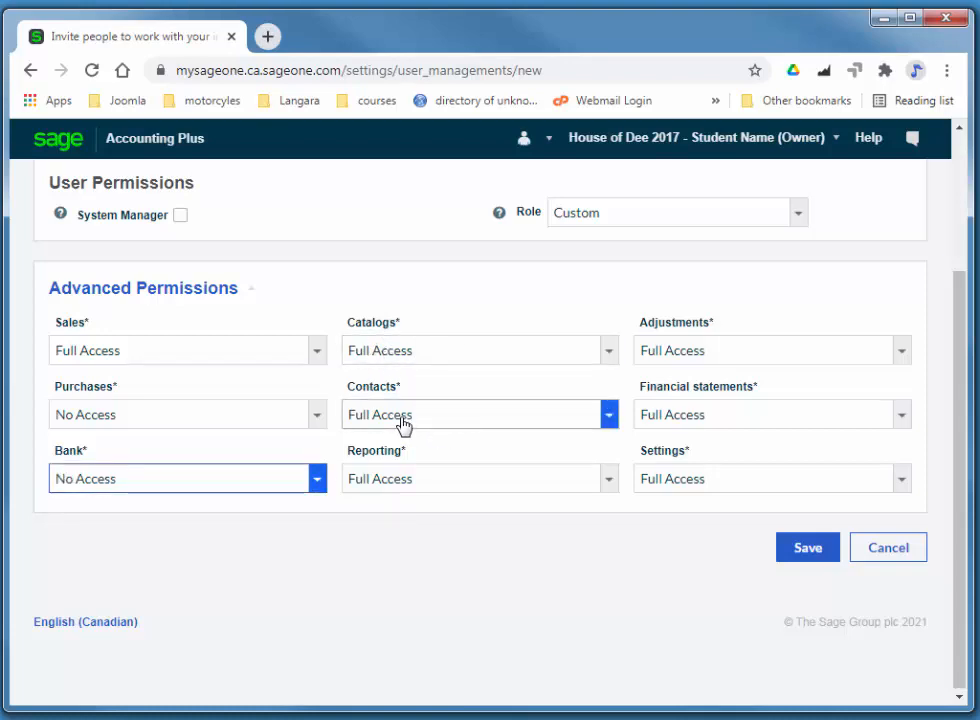
Step: Set Reporting, Adjustments, Financial statements and Settings to No Access, then save the invitation
{"action": "left_click", "coordinate": [408, 489]}
{"action": "left_click", "coordinate": [413, 554]}
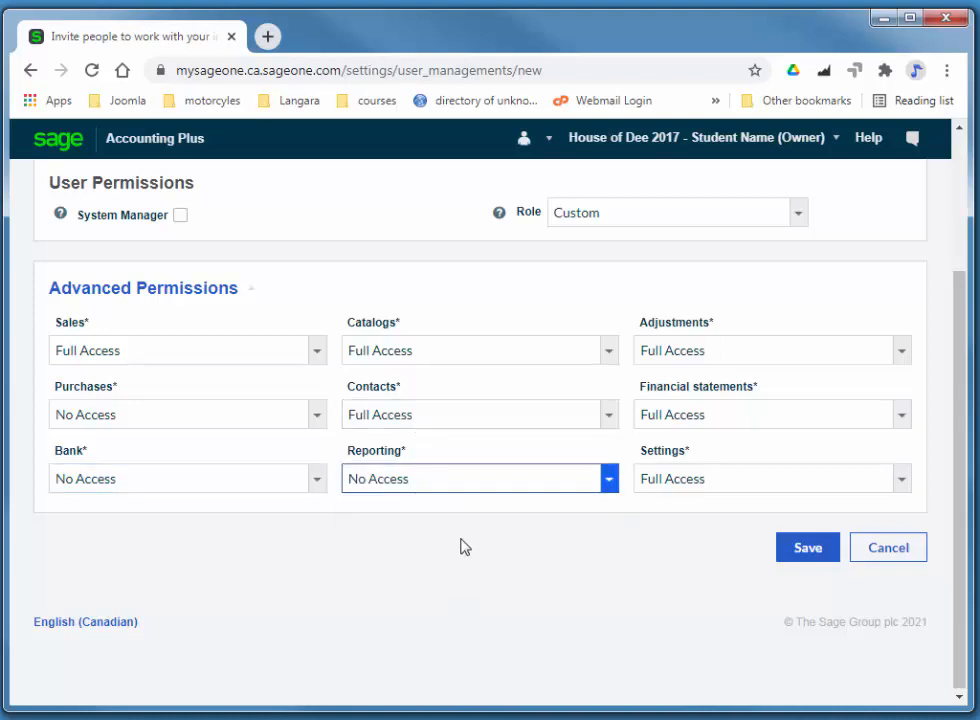
{"action": "left_click", "coordinate": [685, 355]}
{"action": "left_click", "coordinate": [691, 412]}
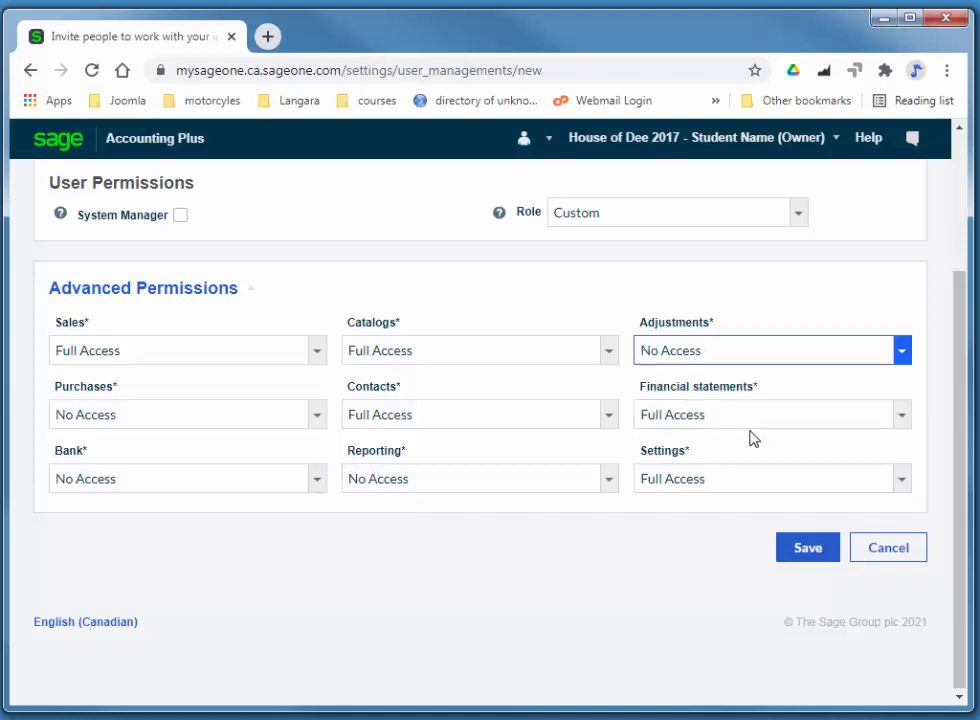
{"action": "left_click", "coordinate": [705, 421]}
{"action": "left_click", "coordinate": [728, 472]}
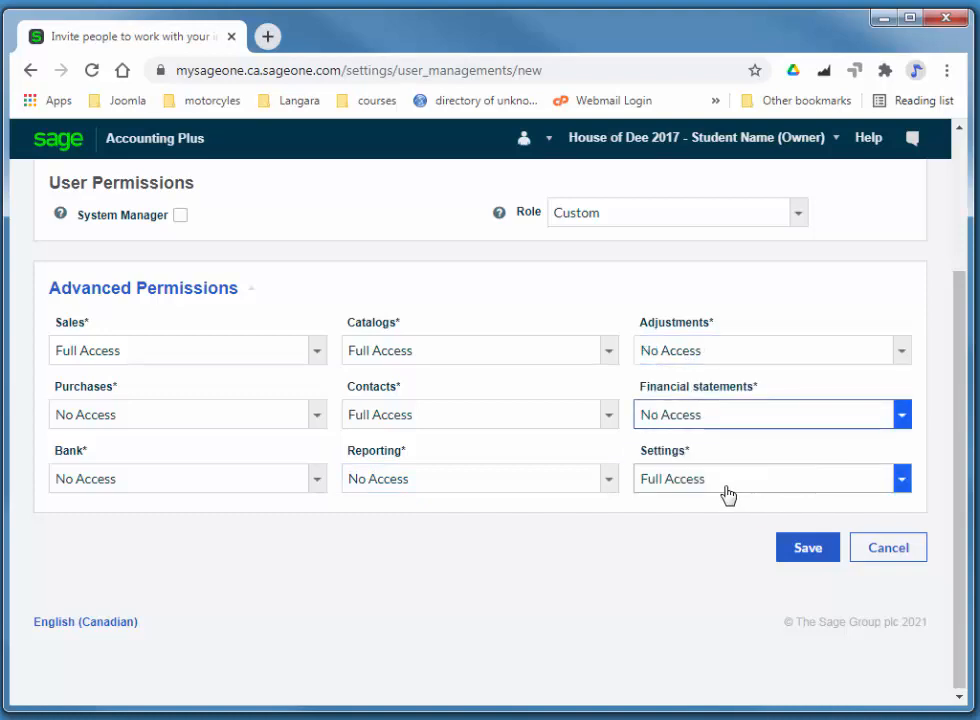
{"action": "left_click", "coordinate": [728, 494]}
{"action": "left_click", "coordinate": [717, 540]}
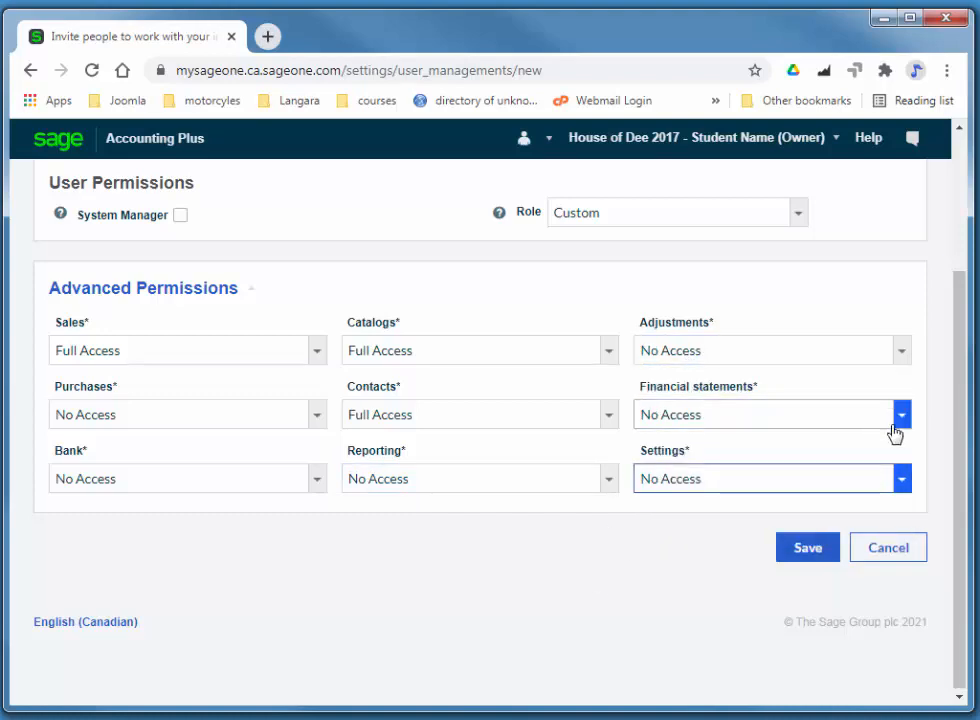
{"action": "left_click", "coordinate": [811, 556]}
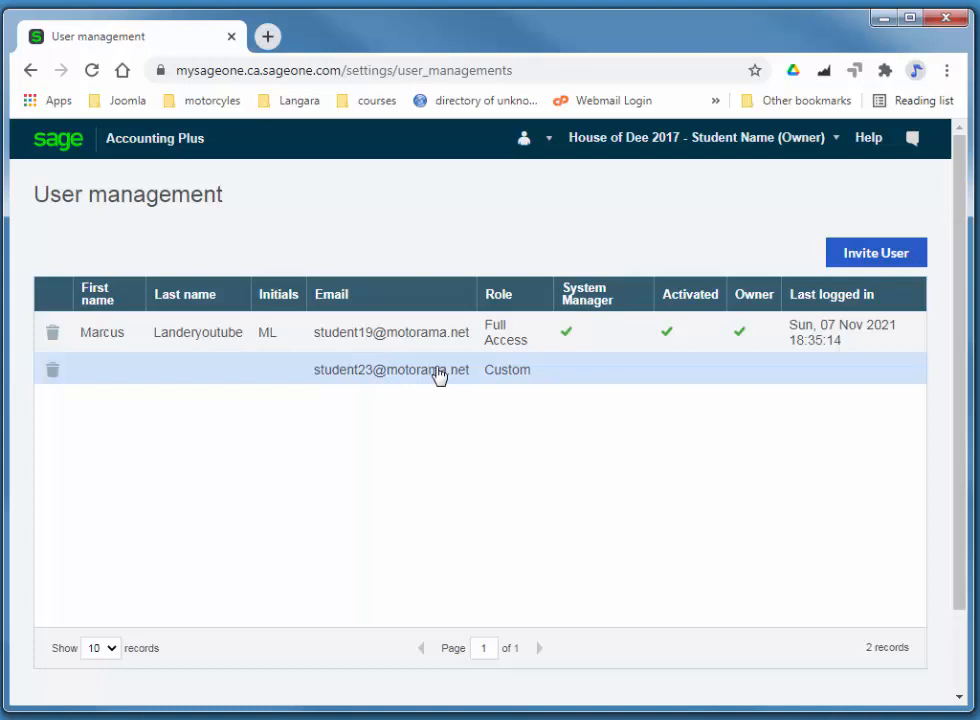
Step: Resend the pending invitation e-mail from the newly invited user's details
{"action": "left_click", "coordinate": [438, 376]}
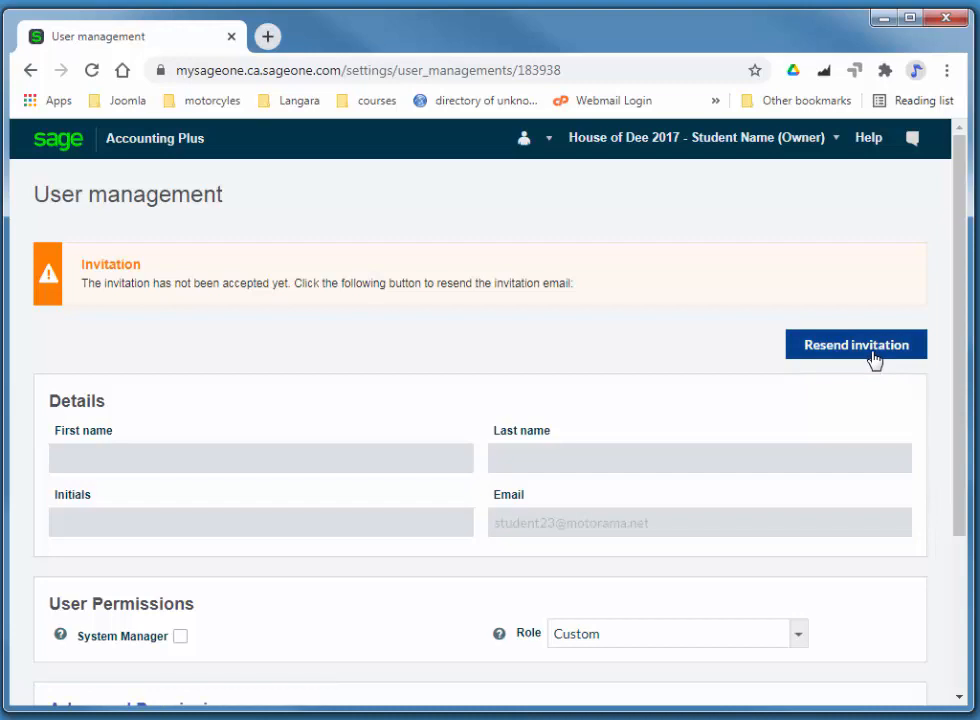
{"action": "left_click", "coordinate": [872, 352]}
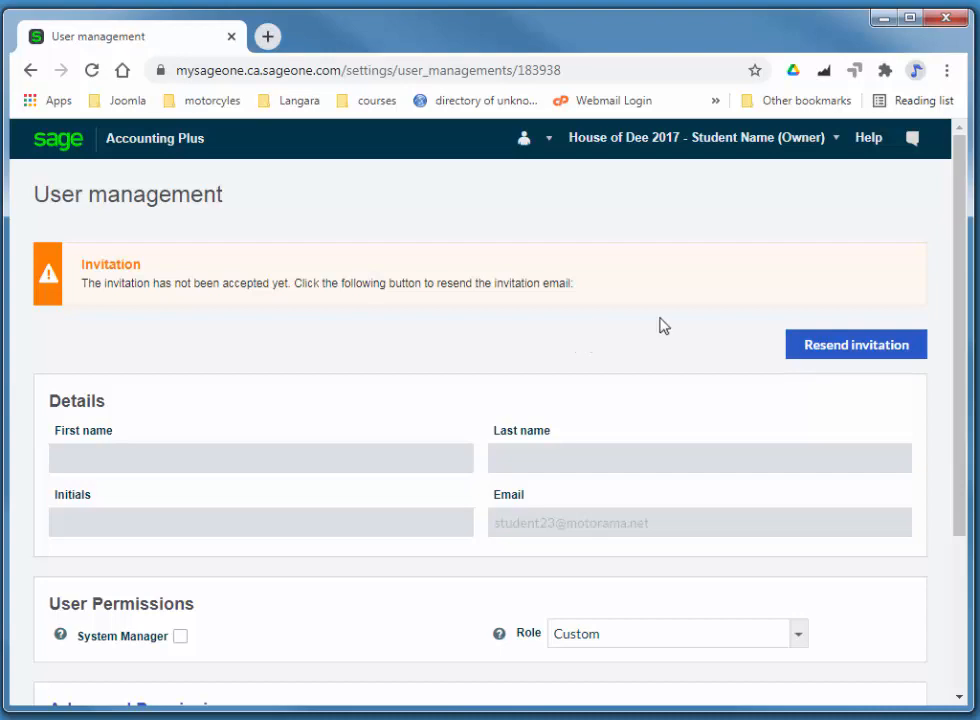
{"action": "left_click_drag", "start_coordinate": [958, 344], "coordinate": [966, 489]}
{"action": "scroll", "coordinate": [480, 400], "scroll_direction": "up", "scroll_amount": 3}
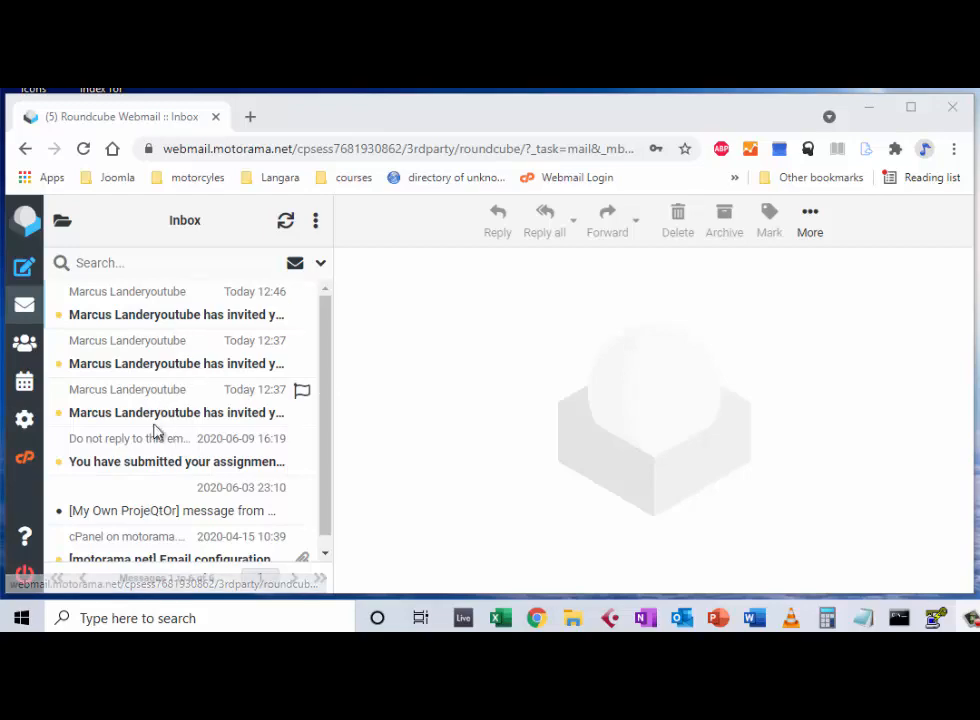
Step: Open the latest Sage invitation e-mail and follow its account activation link
{"action": "left_click", "coordinate": [166, 312]}
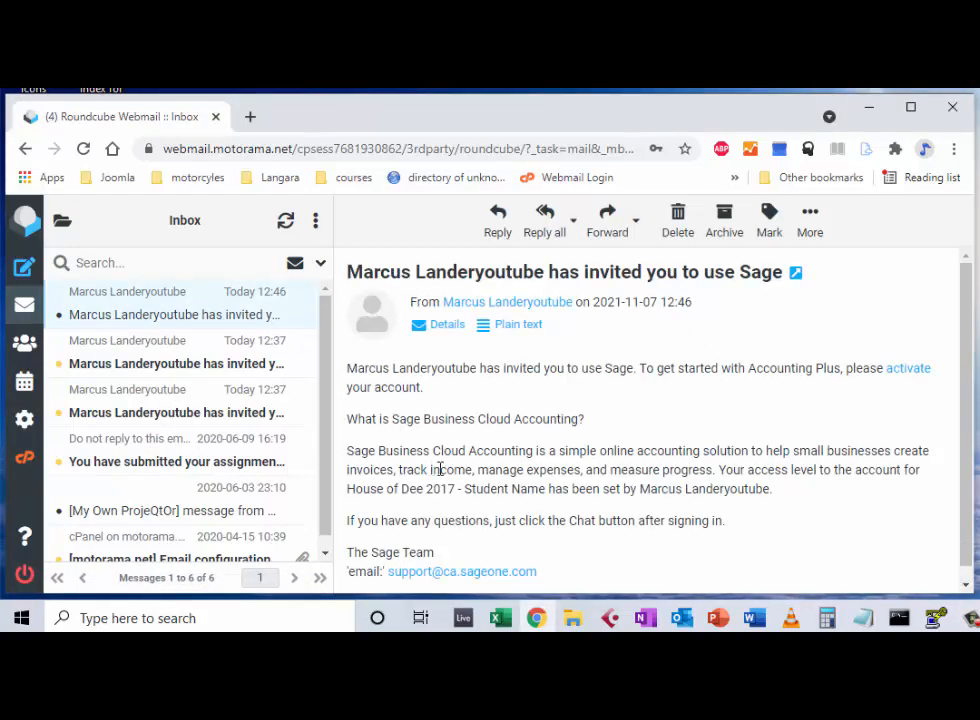
{"action": "left_click", "coordinate": [904, 370]}
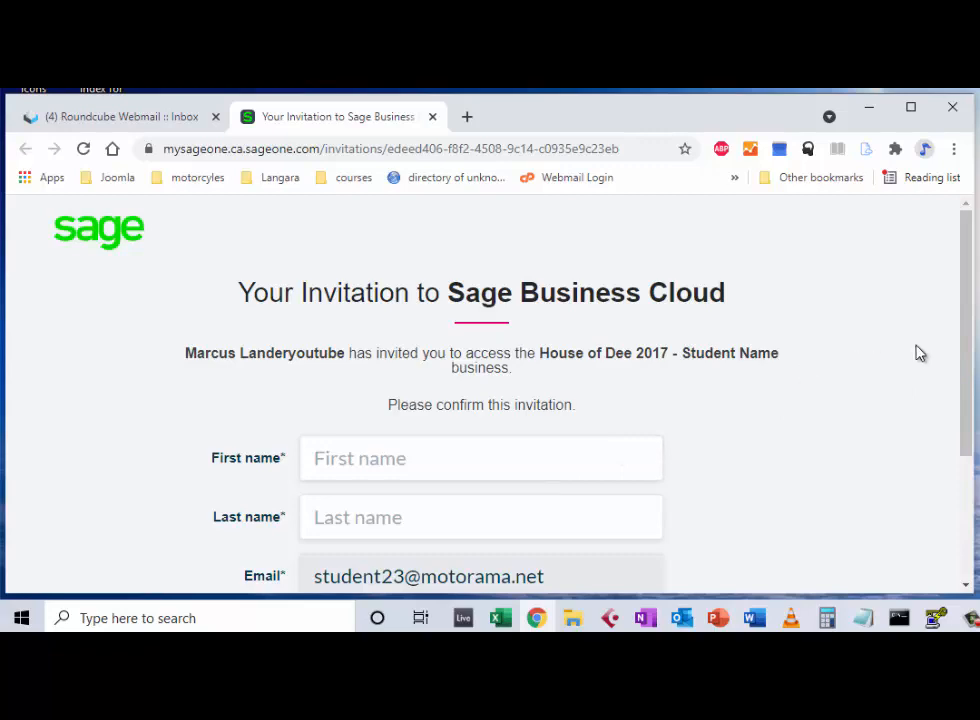
Step: Enter the invitee's first and last name and accept the House of Dee 2017 invitation
{"action": "left_click_drag", "start_coordinate": [962, 335], "coordinate": [949, 387]}
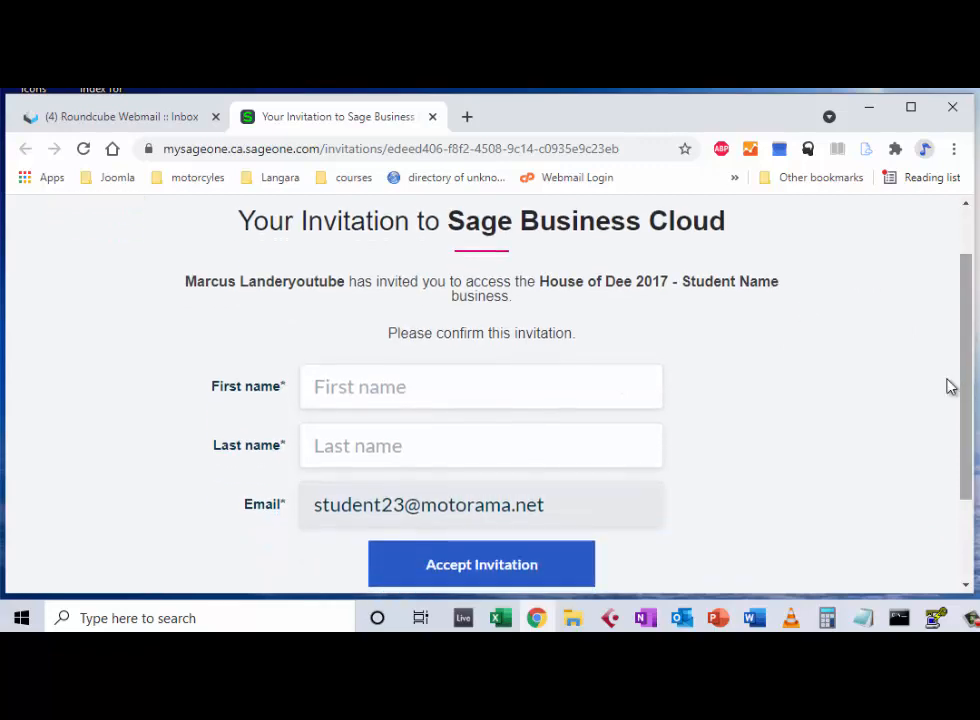
{"action": "left_click", "coordinate": [500, 392]}
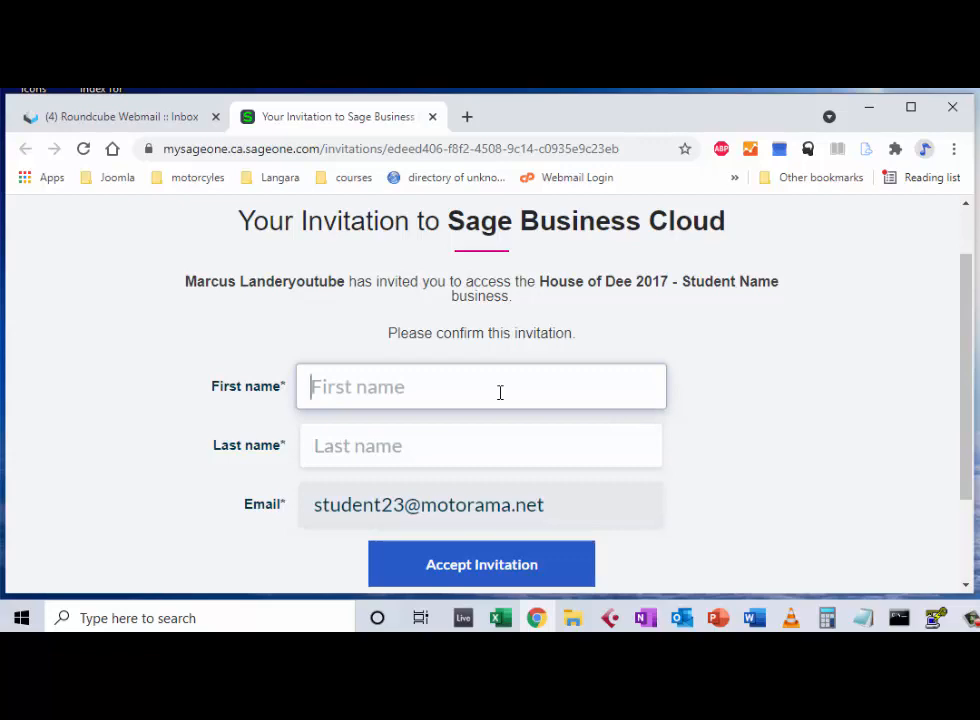
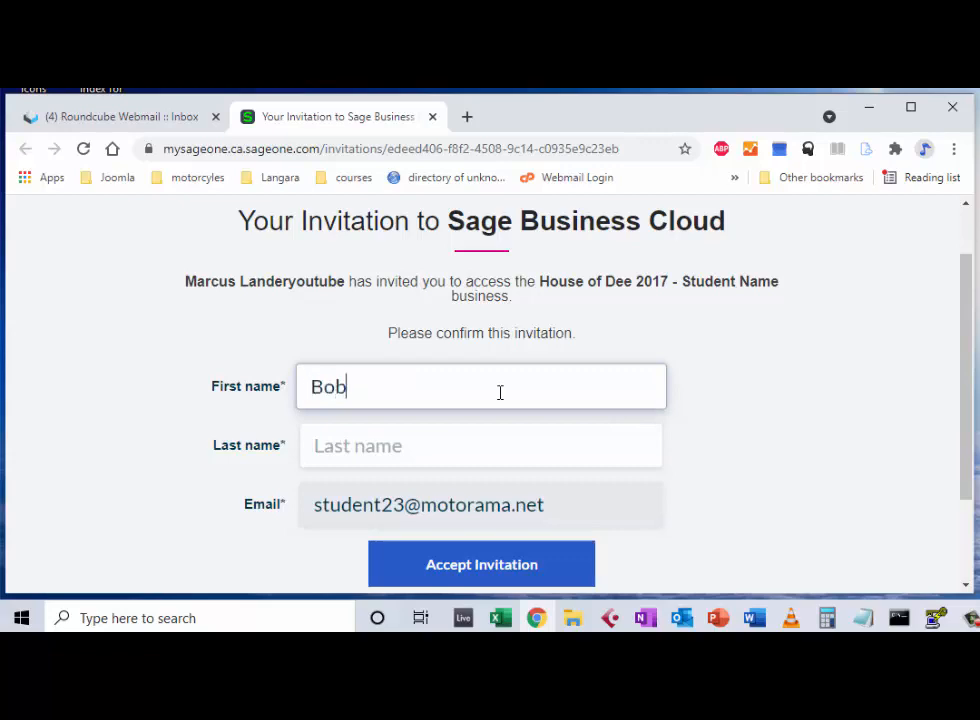
{"action": "key", "text": "Tab"}
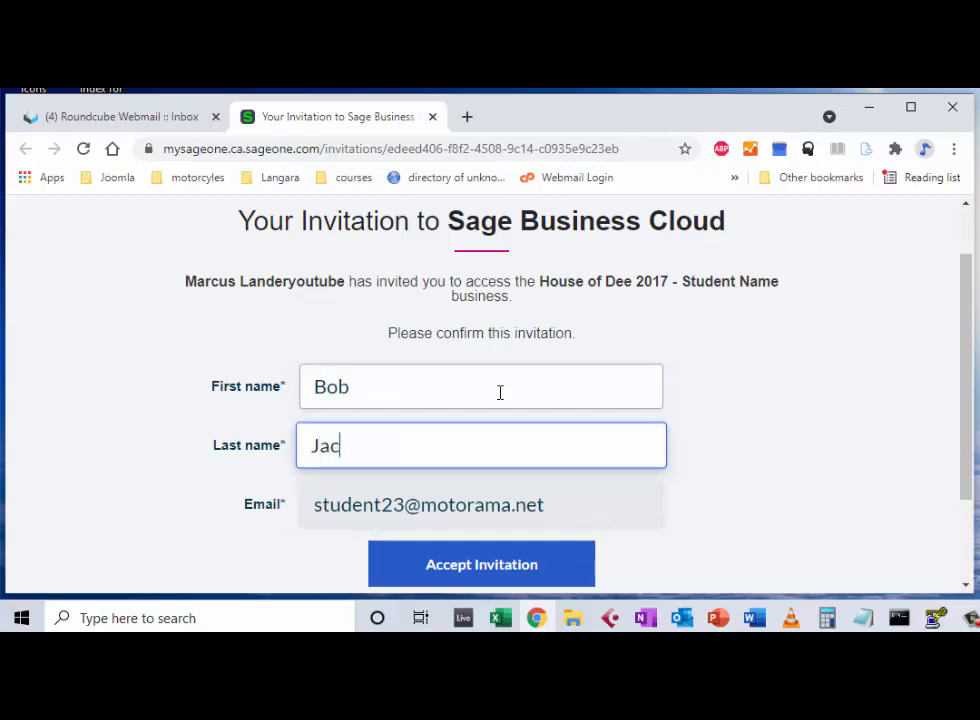
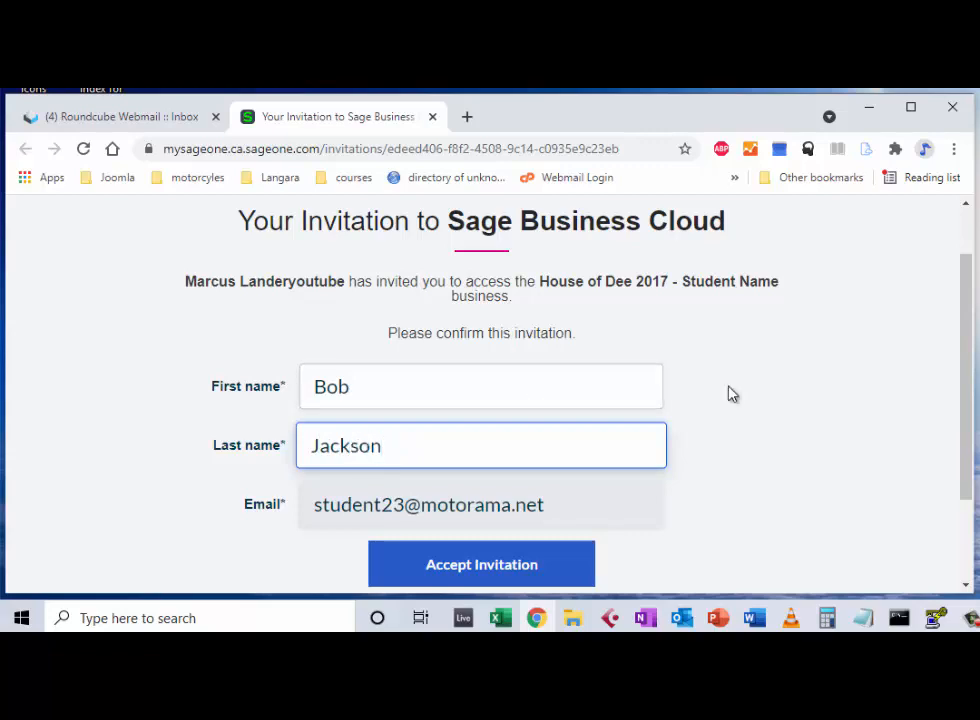
{"action": "left_click_drag", "start_coordinate": [968, 350], "coordinate": [921, 435]}
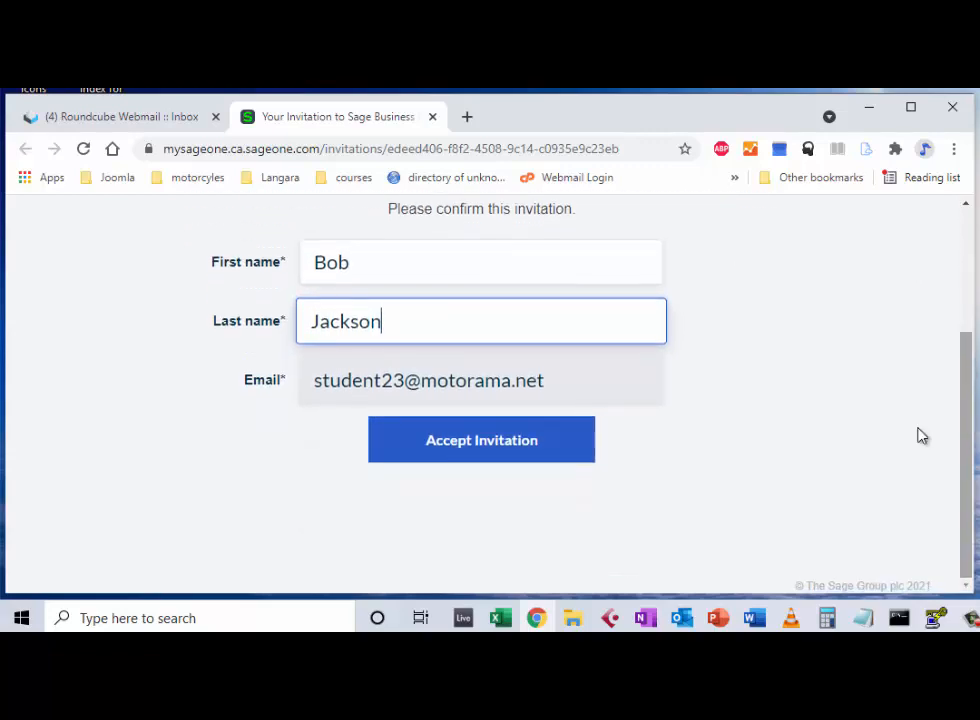
{"action": "left_click", "coordinate": [512, 450]}
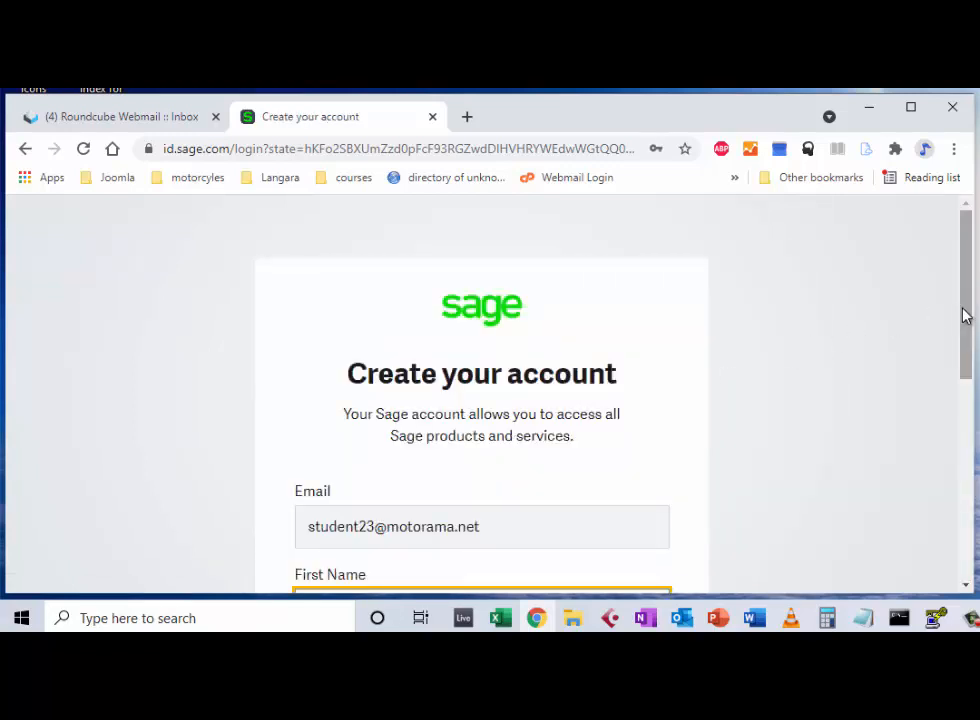
Step: Enter the new account password and submit the sign-up
{"action": "left_click_drag", "start_coordinate": [962, 317], "coordinate": [969, 481]}
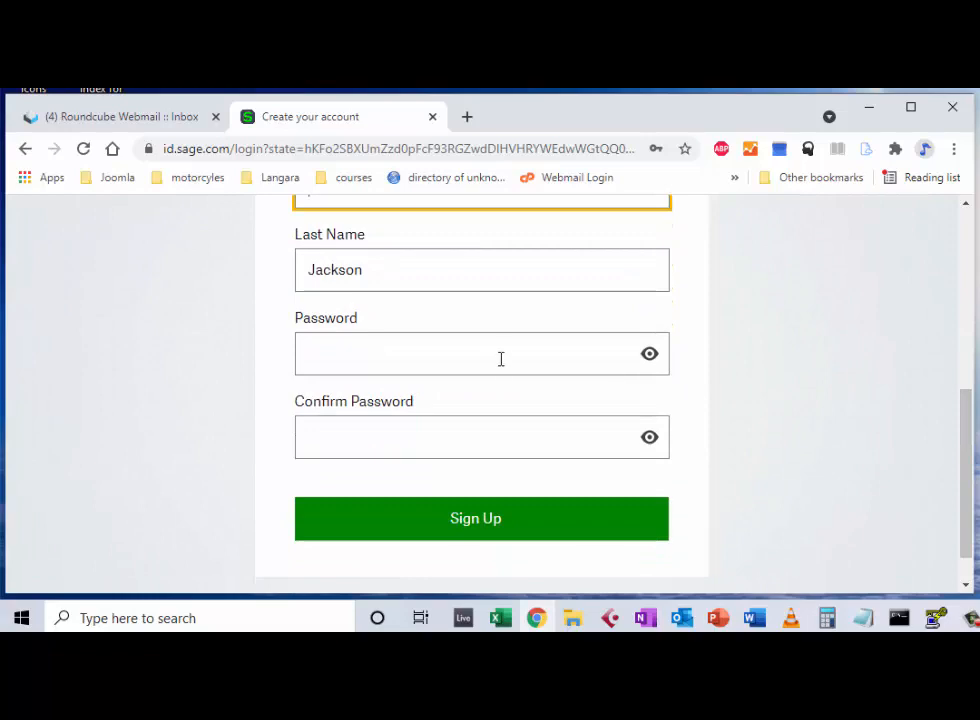
{"action": "left_click", "coordinate": [501, 359]}
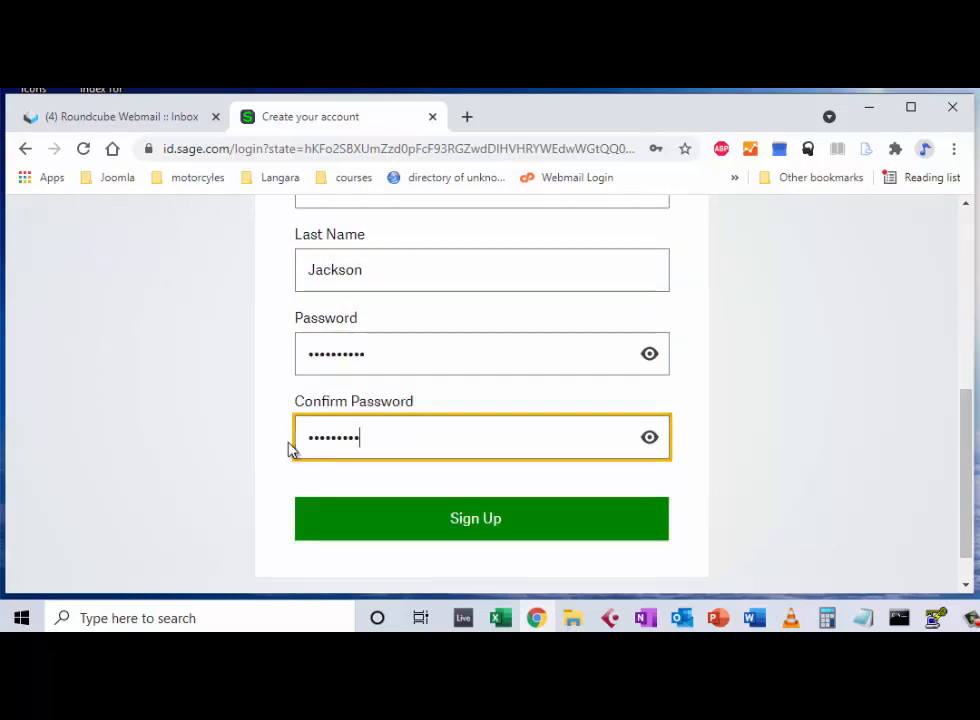
{"action": "left_click", "coordinate": [497, 519]}
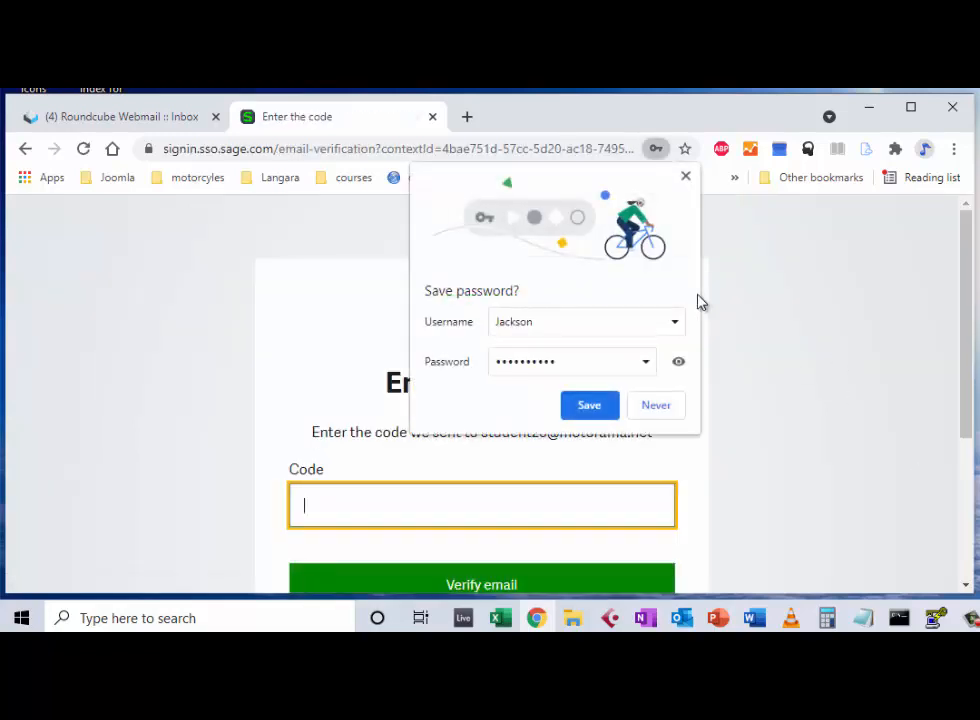
Step: Decline Chrome's password-saving offer and return to the Roundcube Webmail inbox
{"action": "left_click", "coordinate": [656, 405]}
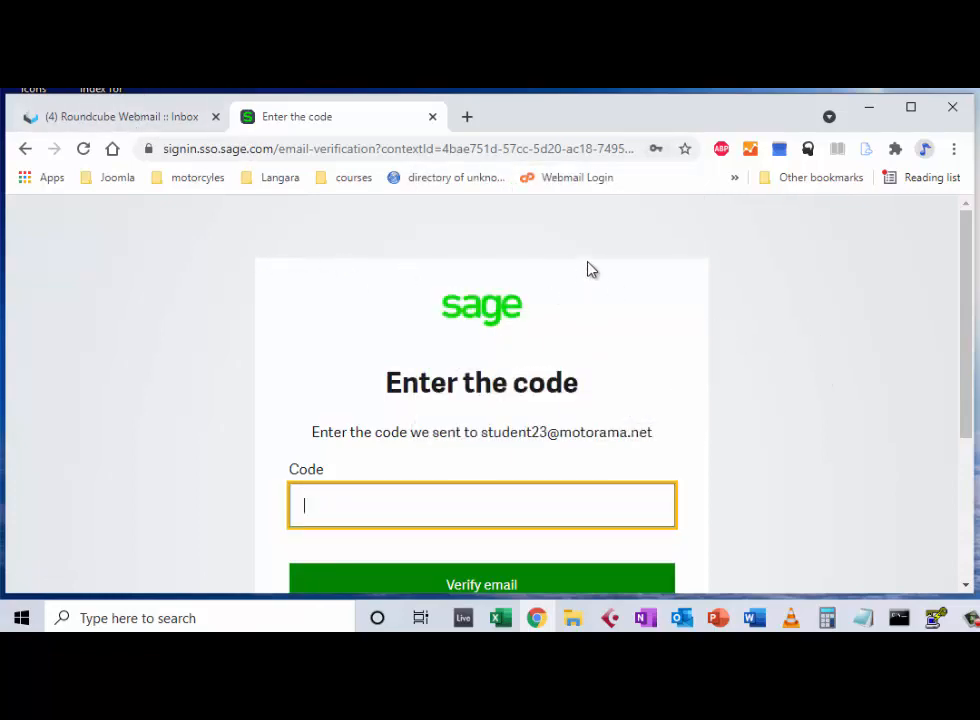
{"action": "left_click", "coordinate": [138, 118]}
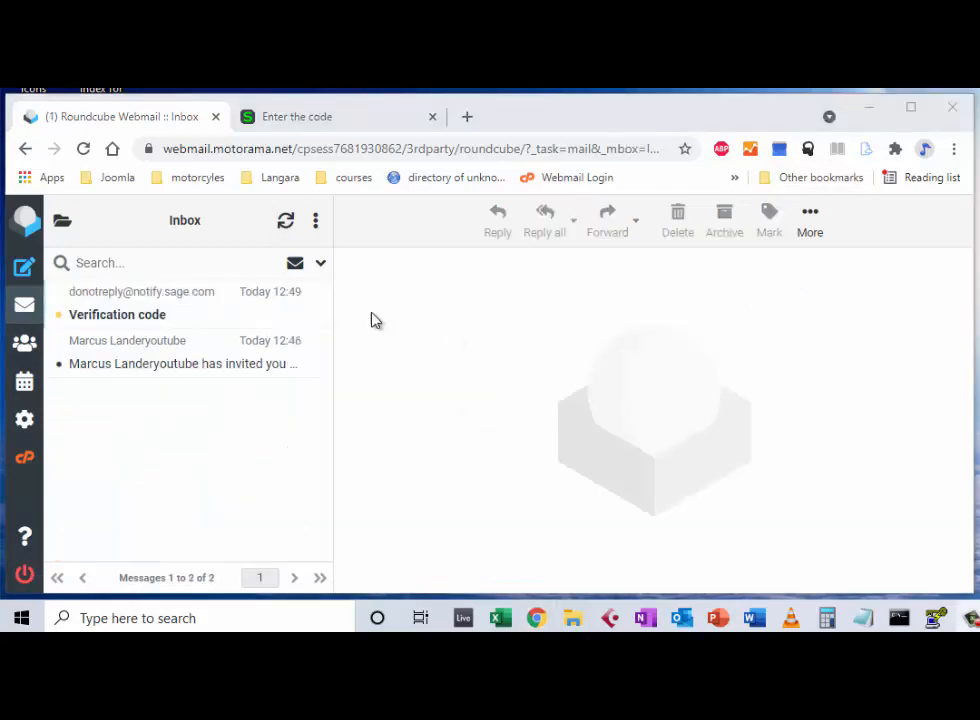
Step: Open the Verification code e-mail, select the code, and go back to Sage's code-entry page
{"action": "left_click", "coordinate": [152, 320]}
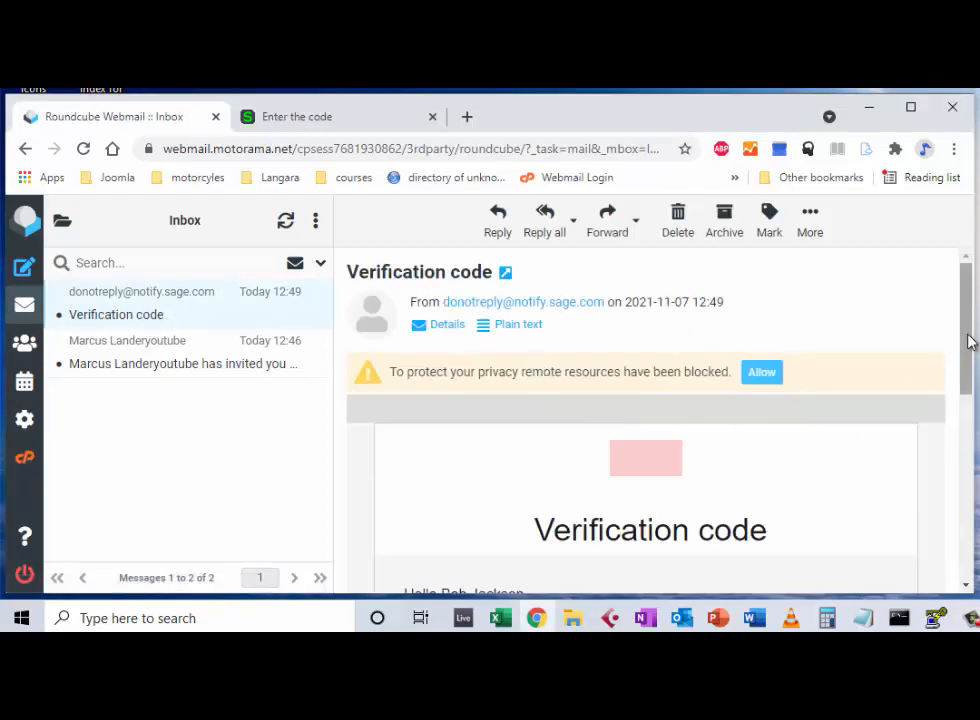
{"action": "left_click_drag", "start_coordinate": [969, 339], "coordinate": [973, 442]}
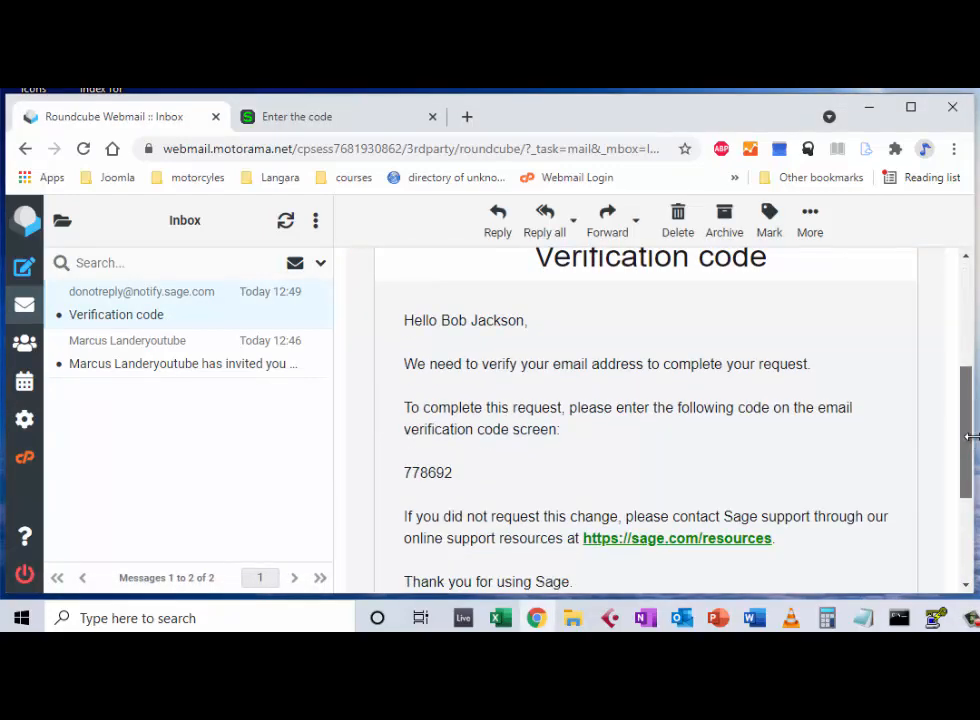
{"action": "double_click", "coordinate": [421, 472]}
{"action": "key", "text": "ctrl+c"}
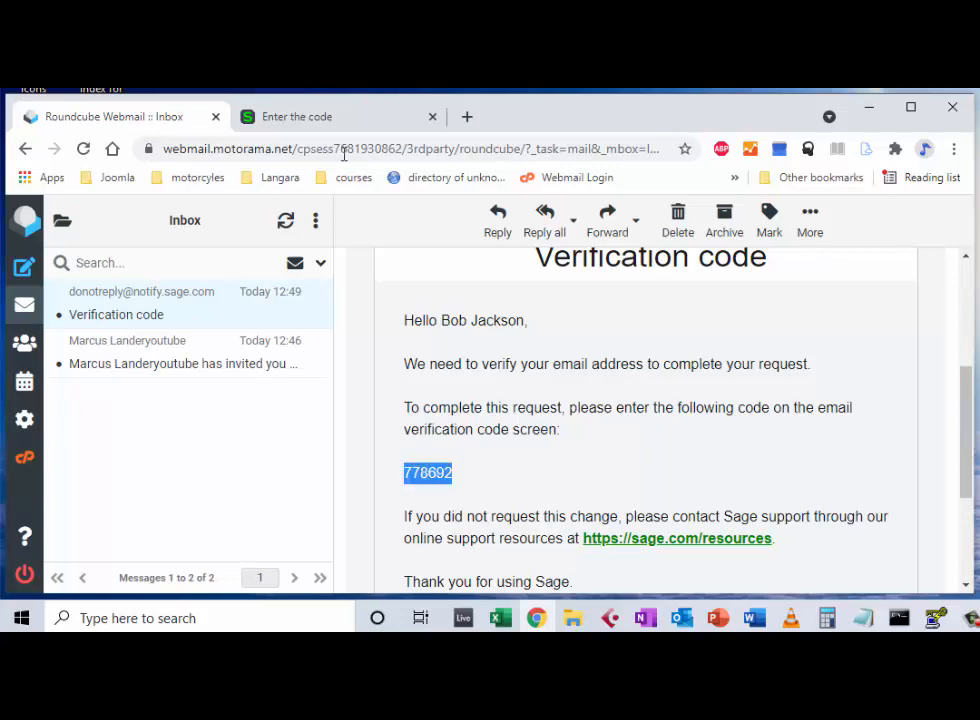
{"action": "left_click", "coordinate": [330, 125]}
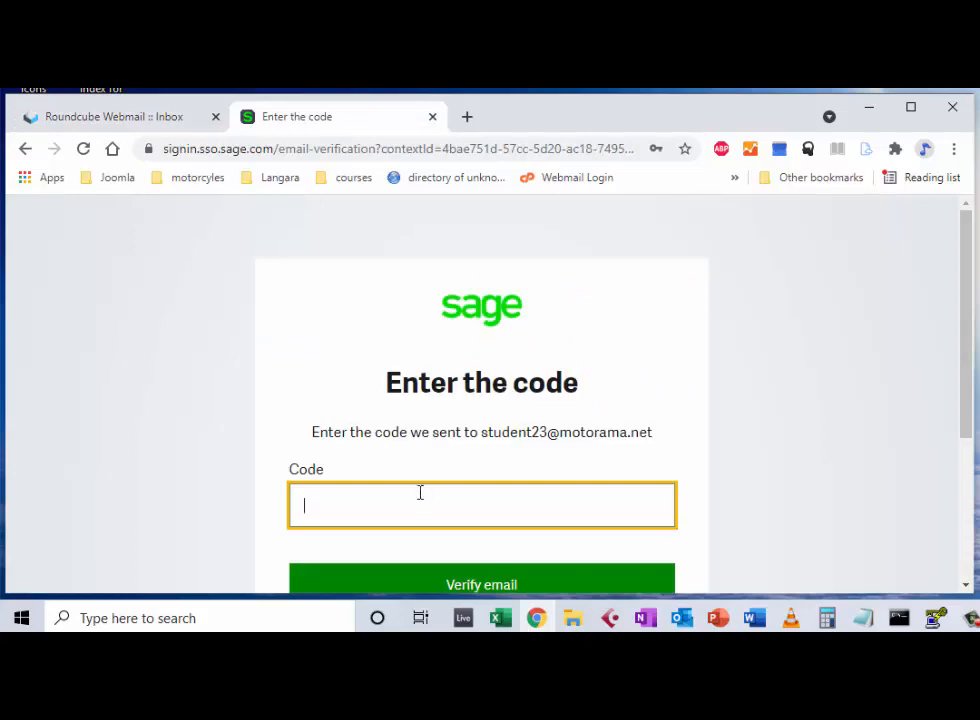
Step: Paste the verification code into the Code field and verify the e-mail
{"action": "key", "text": "ctrl+v"}
{"action": "scroll", "coordinate": [893, 444], "scroll_direction": "down", "scroll_amount": 2}
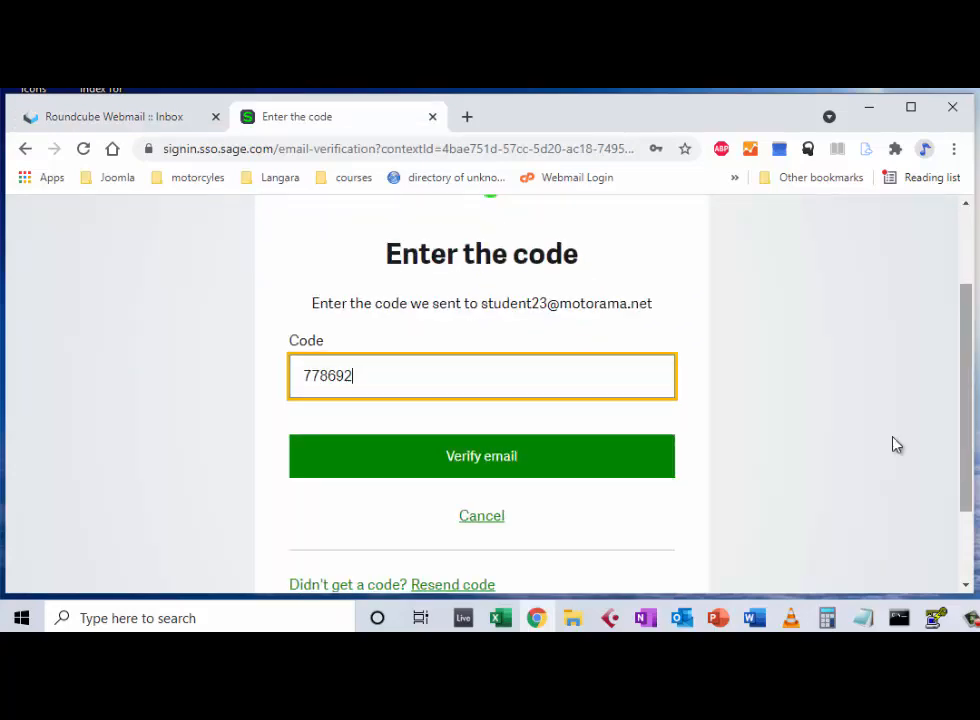
{"action": "left_click", "coordinate": [507, 457]}
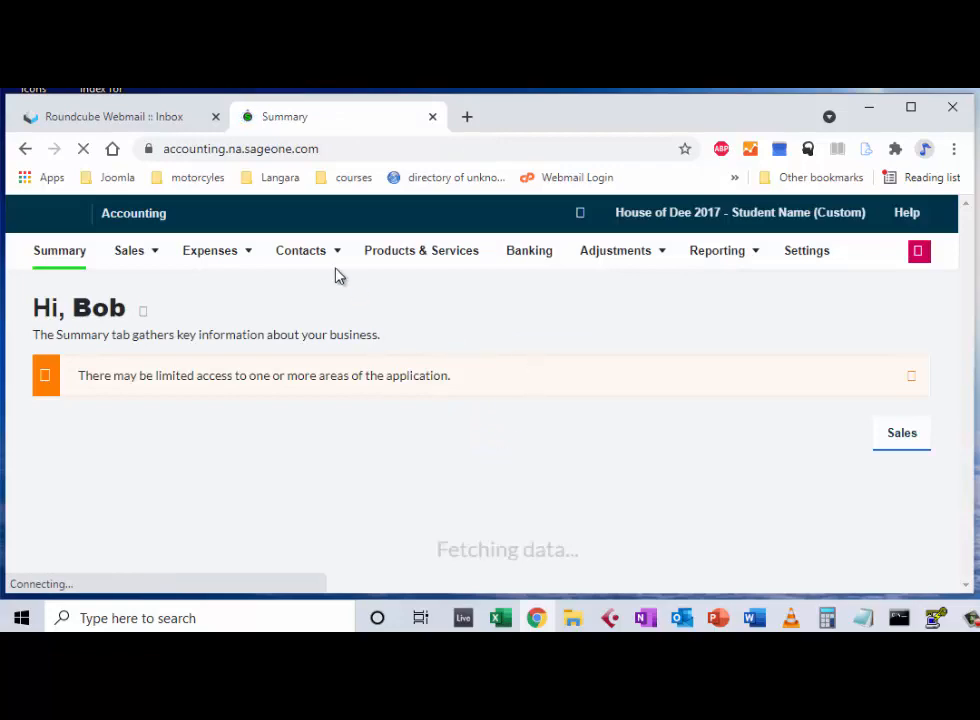
Step: Close the First Tasks panel, glance at Vendor Bills, then start a new item in Products & Services
{"action": "mouse_move", "coordinate": [213, 260]}
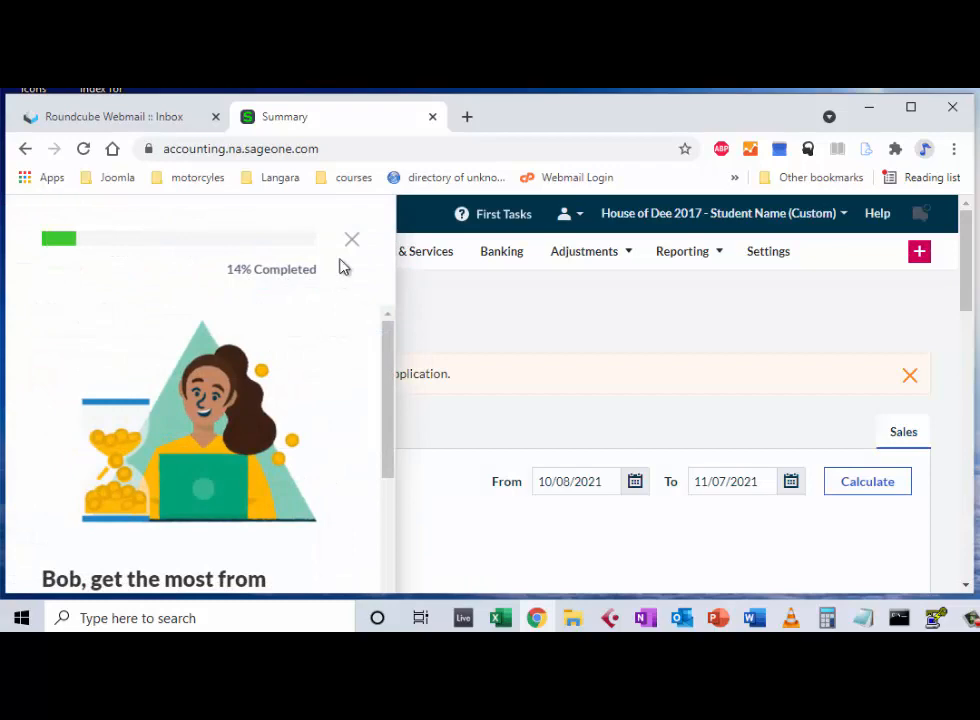
{"action": "left_click", "coordinate": [352, 241]}
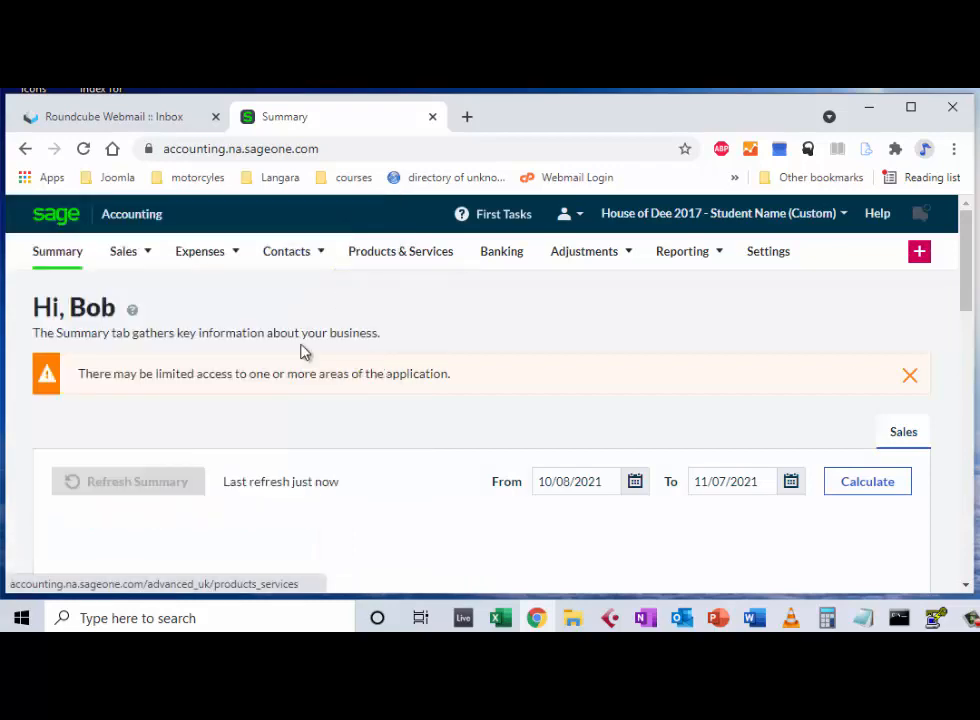
{"action": "mouse_move", "coordinate": [219, 263]}
{"action": "left_click", "coordinate": [214, 288]}
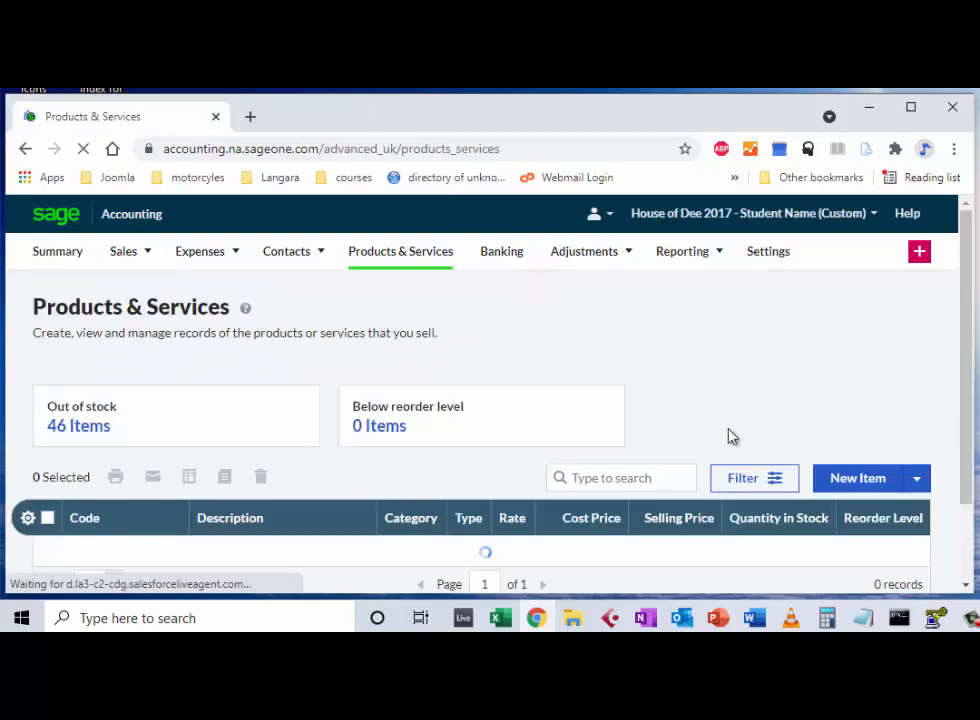
{"action": "left_click", "coordinate": [856, 484]}
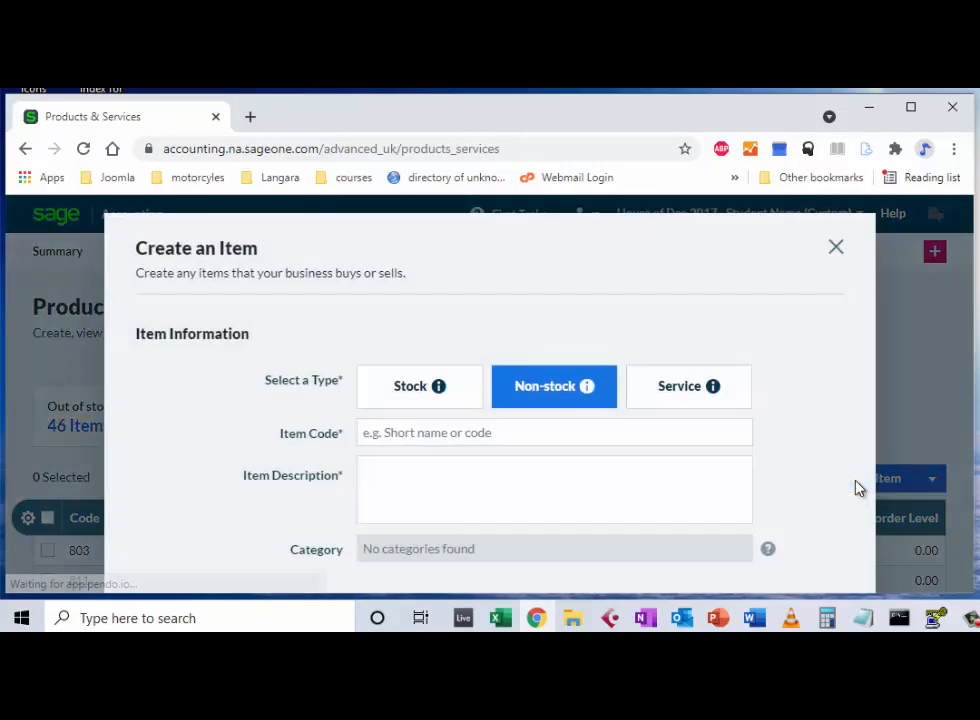
Step: Make the new item a stock item with item code Test123
{"action": "left_click", "coordinate": [413, 396]}
{"action": "left_click", "coordinate": [411, 431]}
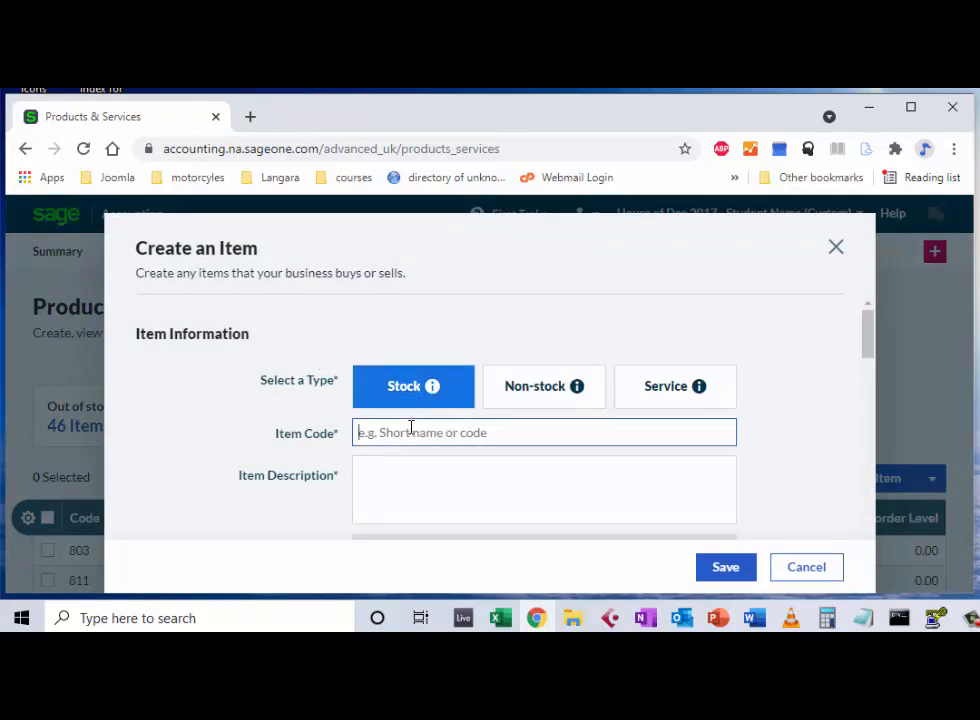
{"action": "type", "text": "Te"}
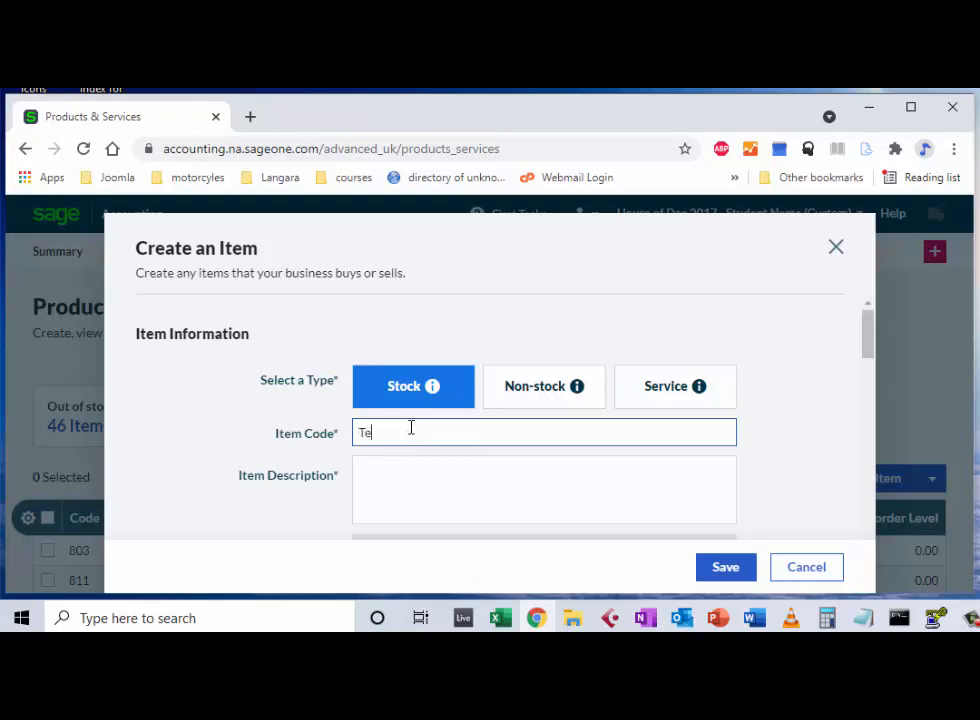
{"action": "type", "text": "st123"}
{"action": "left_click", "coordinate": [399, 473]}
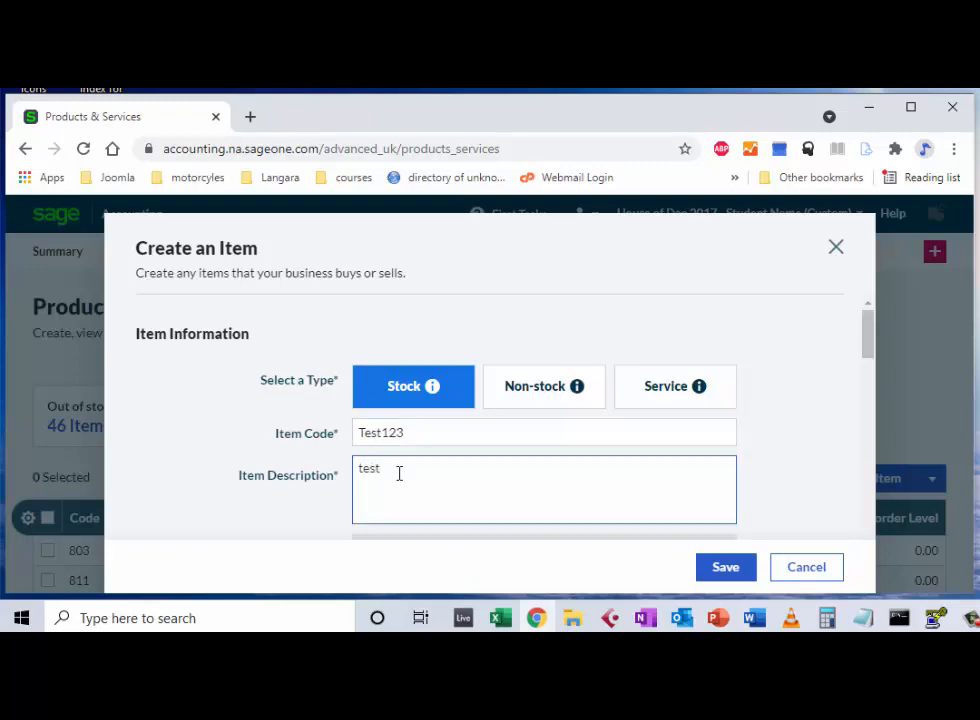
{"action": "left_click_drag", "start_coordinate": [866, 340], "coordinate": [866, 400]}
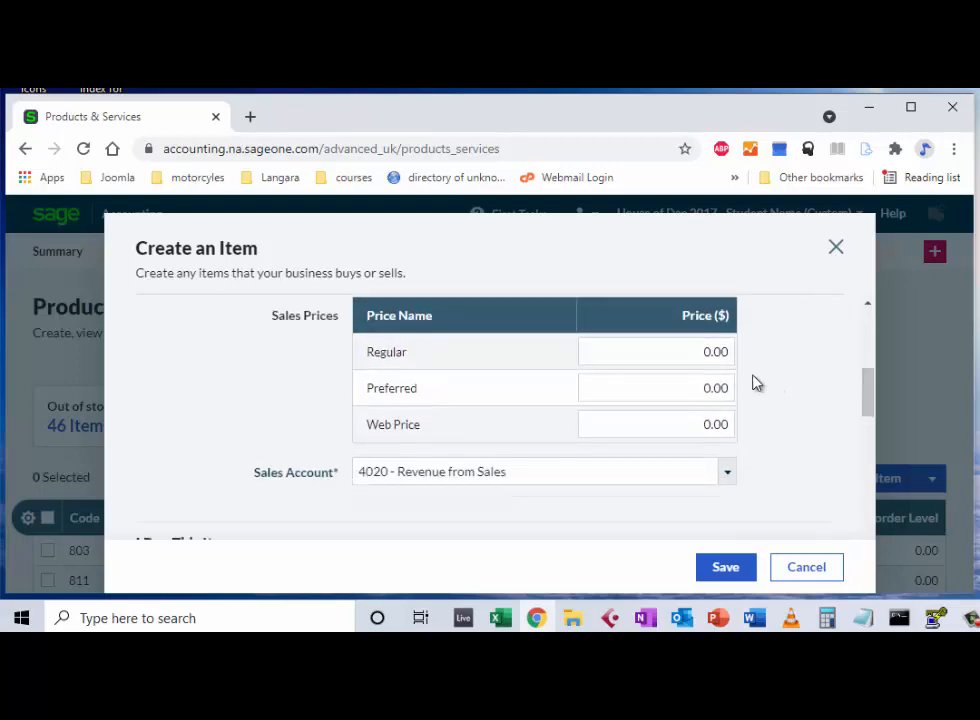
Step: Set Regular price 10, Cost Price 5 and expense account 1500 - Inventory
{"action": "left_click", "coordinate": [696, 343]}
{"action": "left_click_drag", "start_coordinate": [696, 343], "coordinate": [742, 347]}
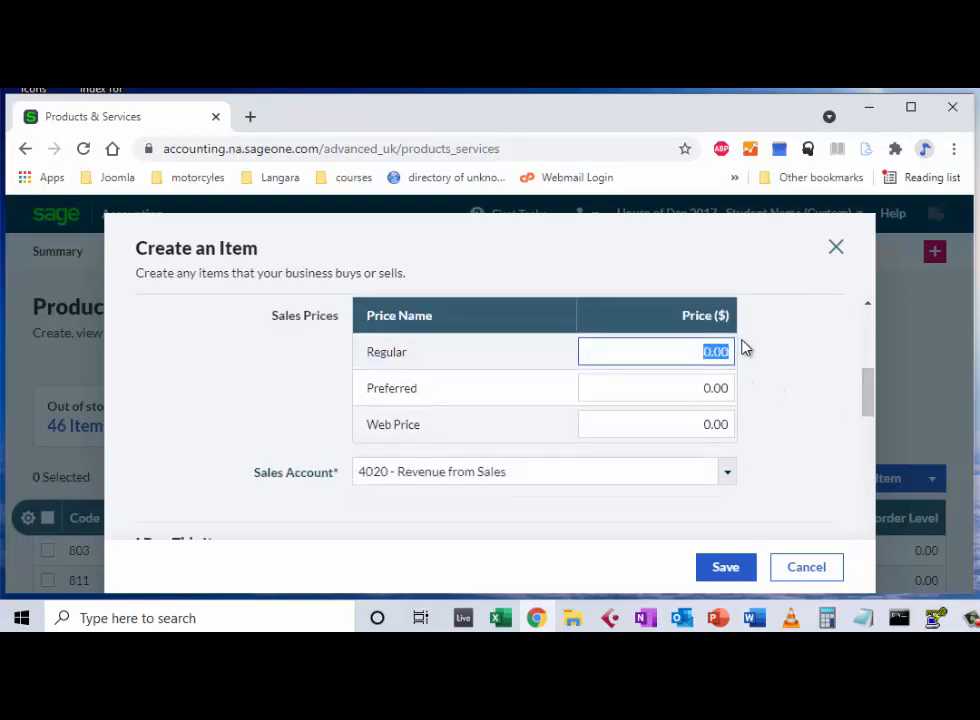
{"action": "type", "text": "10"}
{"action": "left_click_drag", "start_coordinate": [866, 402], "coordinate": [868, 453]}
{"action": "left_click_drag", "start_coordinate": [422, 448], "coordinate": [349, 448]}
{"action": "type", "text": "5"}
{"action": "key", "text": "Tab"}
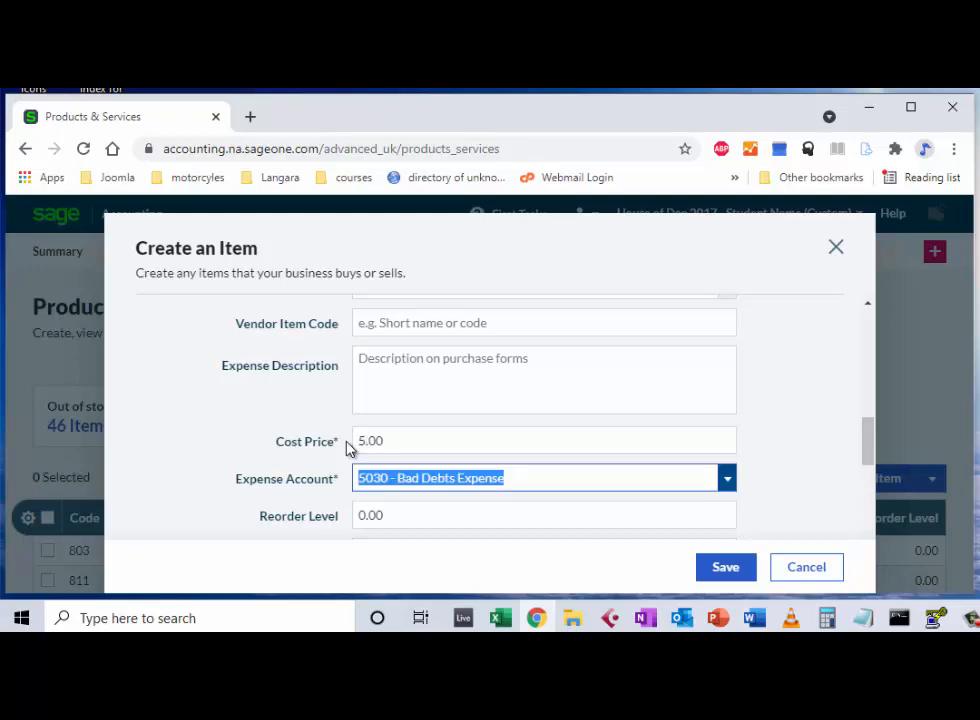
{"action": "type", "text": "150"}
{"action": "key", "text": "Tab"}
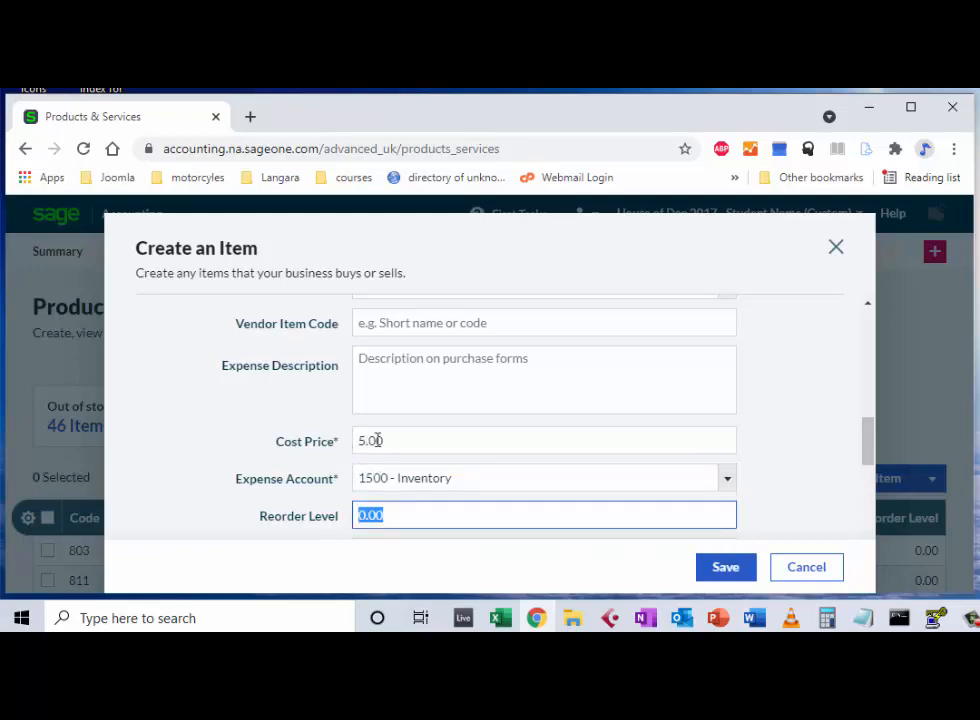
Step: Record 40 units of existing stock at 5.00 cost price and save the item
{"action": "left_click_drag", "start_coordinate": [868, 437], "coordinate": [871, 493]}
{"action": "left_click", "coordinate": [358, 346]}
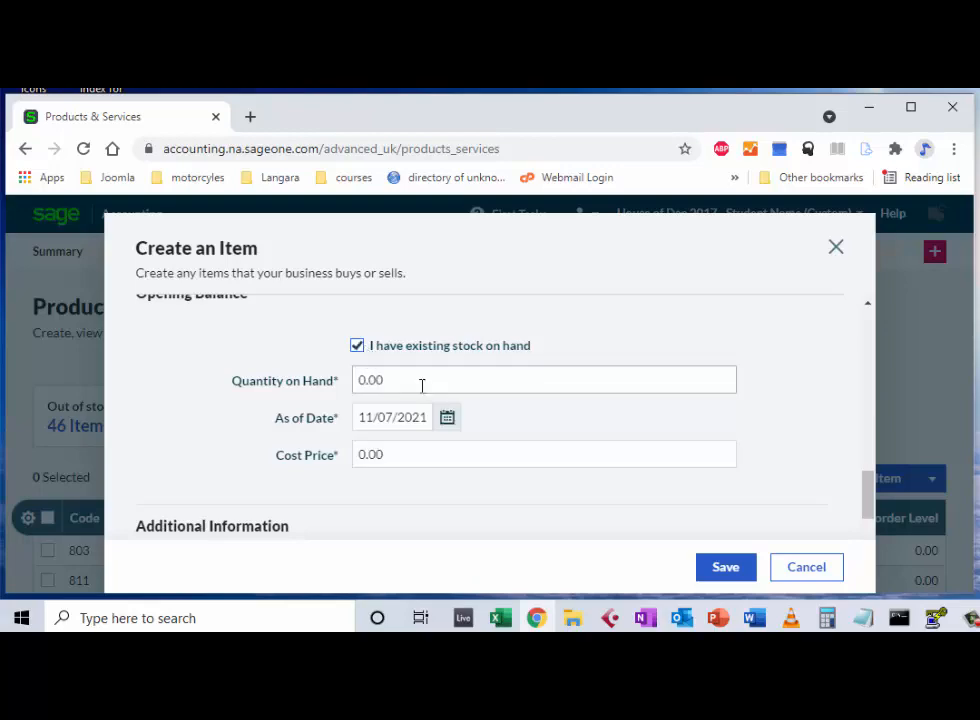
{"action": "left_click_drag", "start_coordinate": [421, 383], "coordinate": [354, 385]}
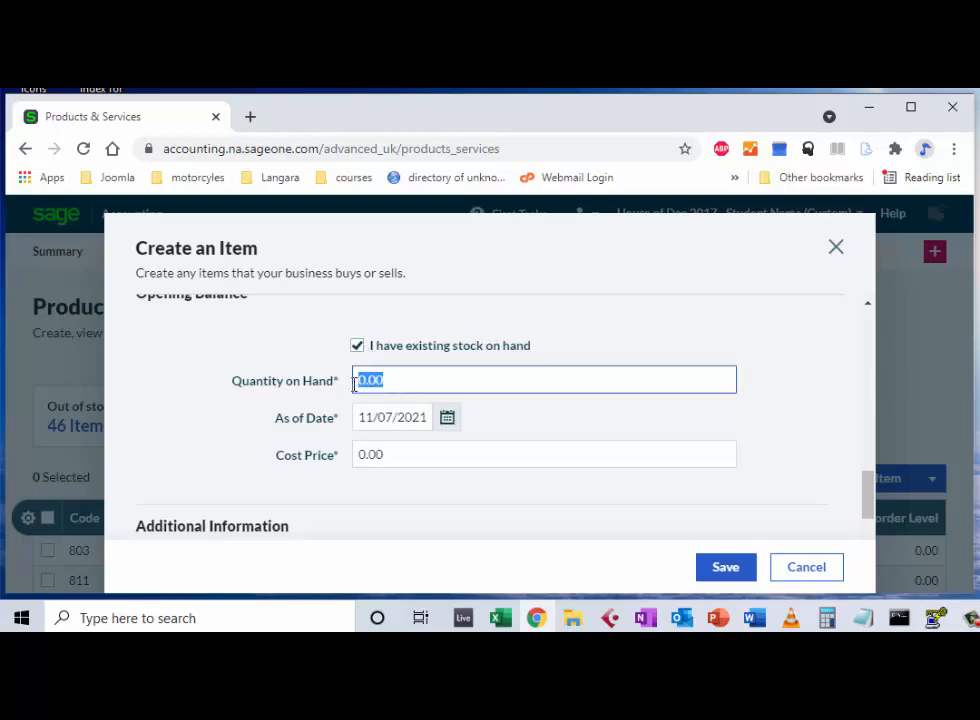
{"action": "type", "text": "40"}
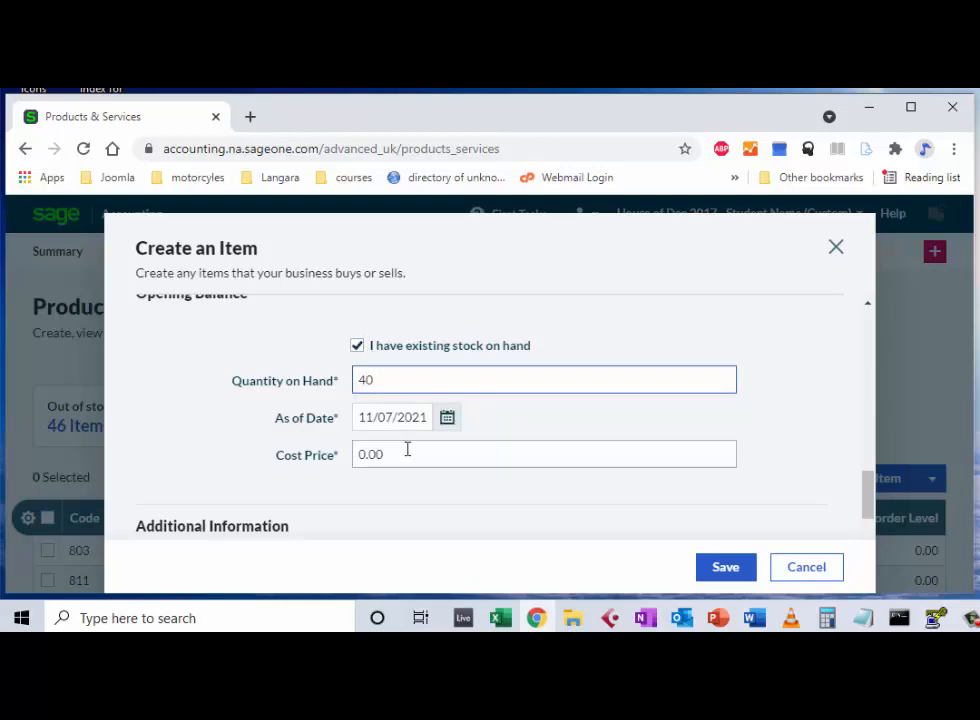
{"action": "left_click", "coordinate": [402, 455]}
{"action": "left_click_drag", "start_coordinate": [402, 455], "coordinate": [350, 458]}
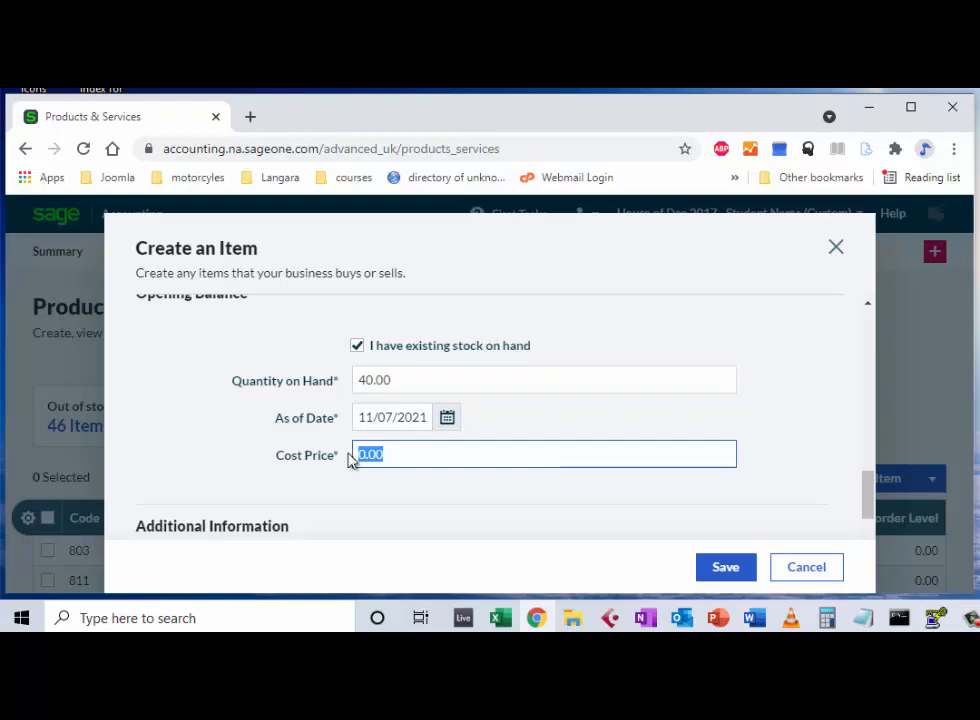
{"action": "type", "text": "5"}
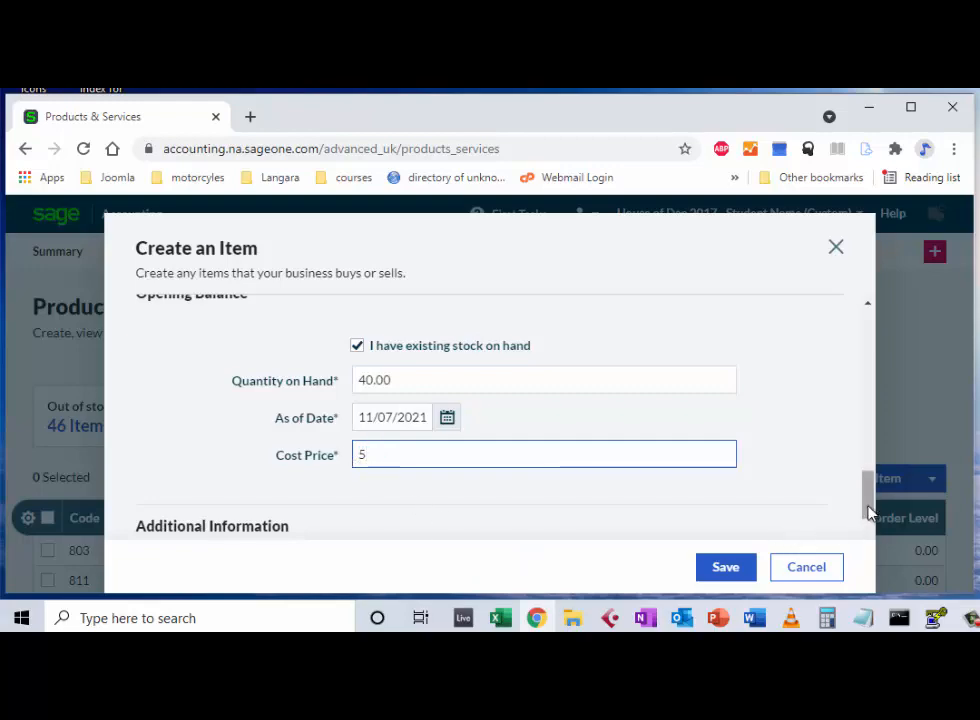
{"action": "left_click_drag", "start_coordinate": [868, 512], "coordinate": [873, 582]}
{"action": "left_click", "coordinate": [736, 576]}
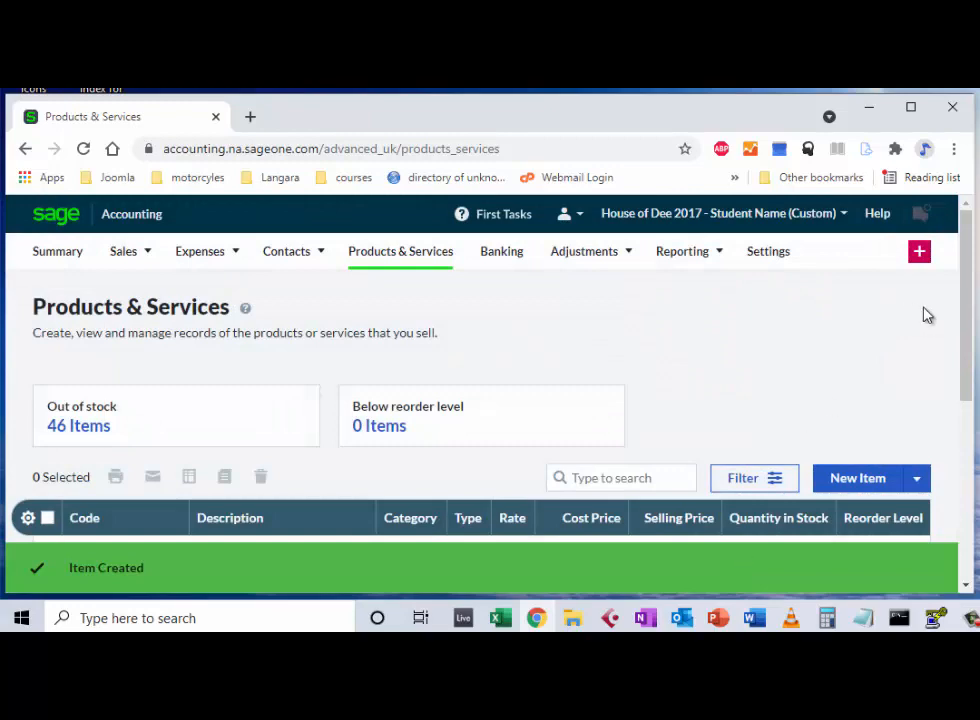
Step: Check Test123 in the products list, then try the Banking and Settings areas
{"action": "left_click_drag", "start_coordinate": [967, 332], "coordinate": [954, 311]}
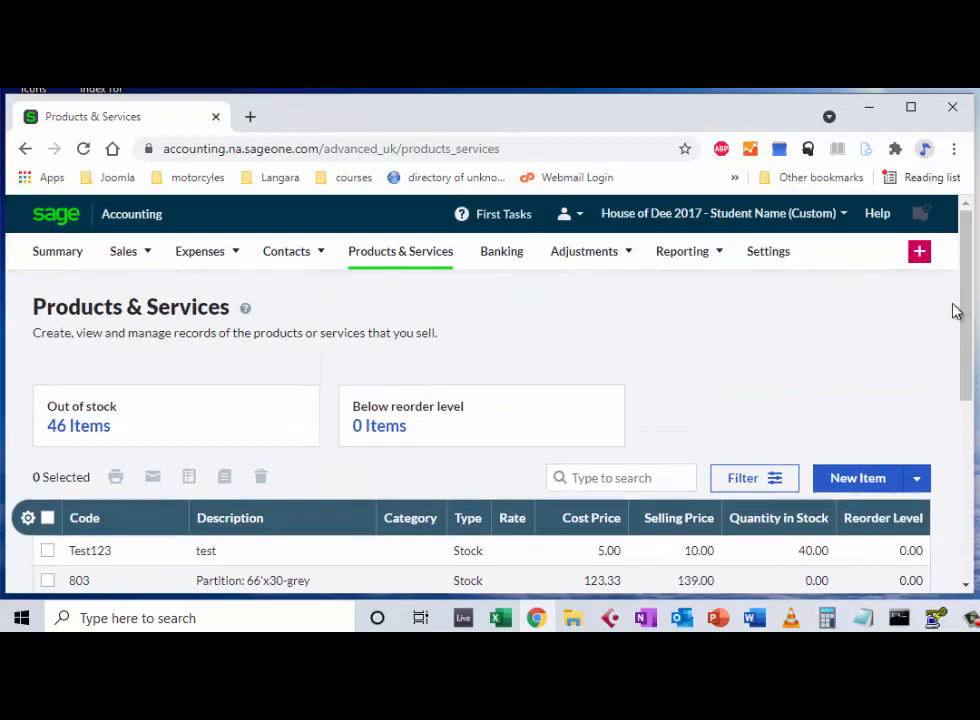
{"action": "left_click", "coordinate": [510, 262]}
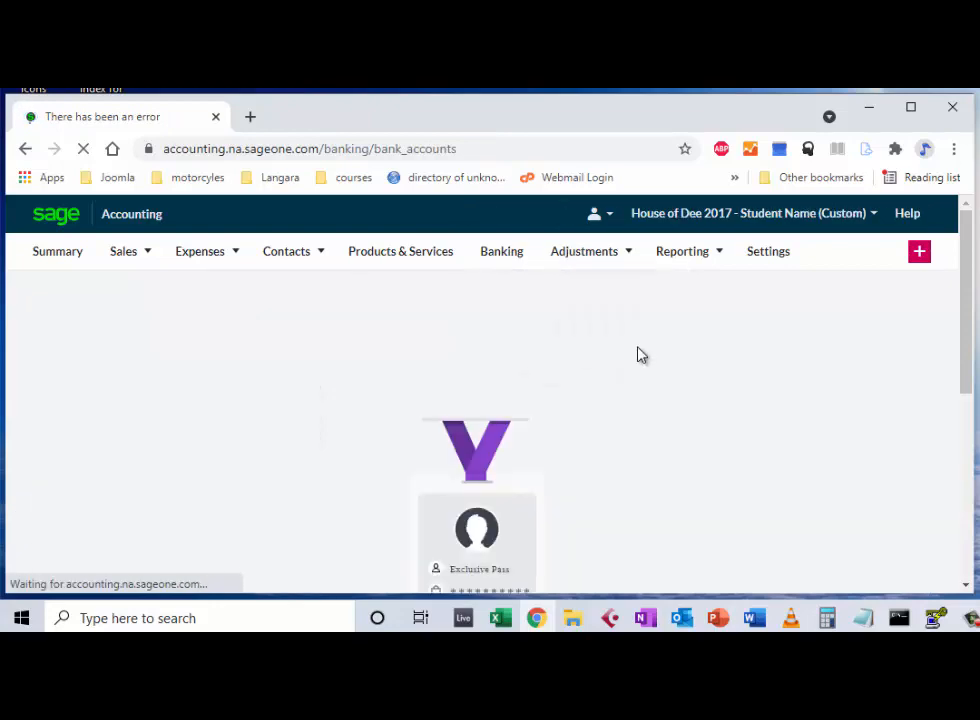
{"action": "mouse_move", "coordinate": [683, 270]}
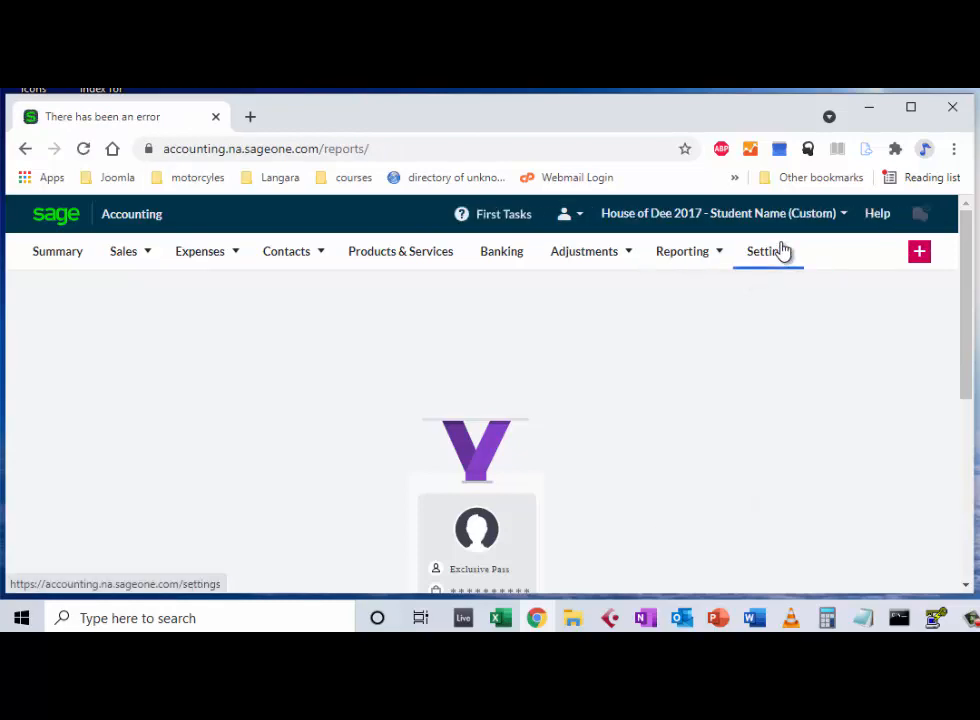
{"action": "left_click", "coordinate": [781, 253]}
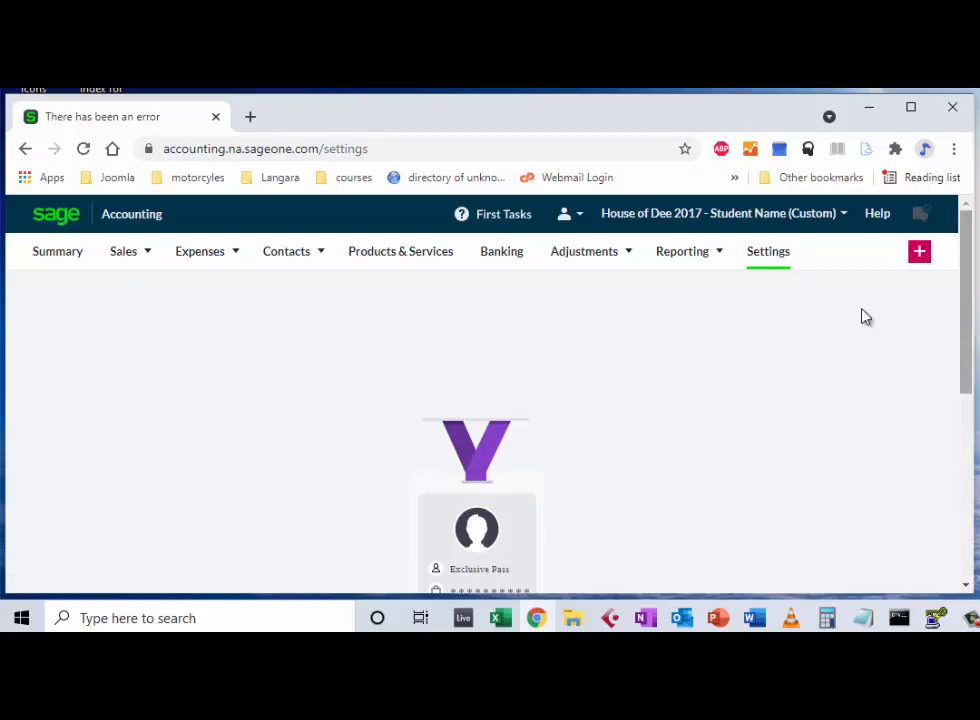
Step: Choose Sales Invoices from the Sales menu
{"action": "mouse_move", "coordinate": [170, 247]}
{"action": "mouse_move", "coordinate": [133, 252]}
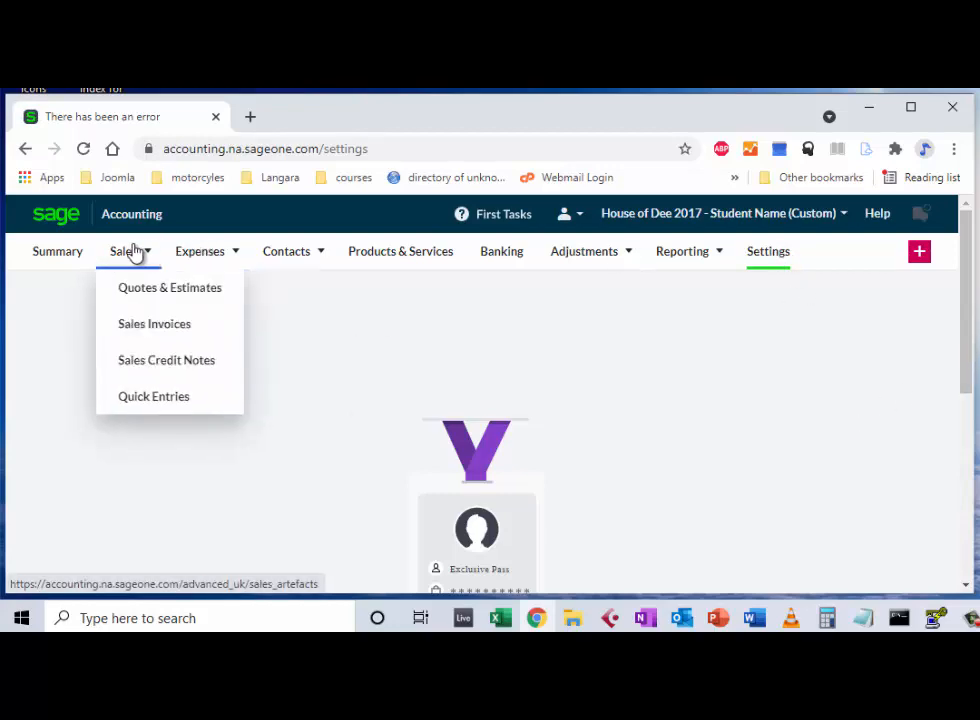
{"action": "left_click", "coordinate": [133, 326]}
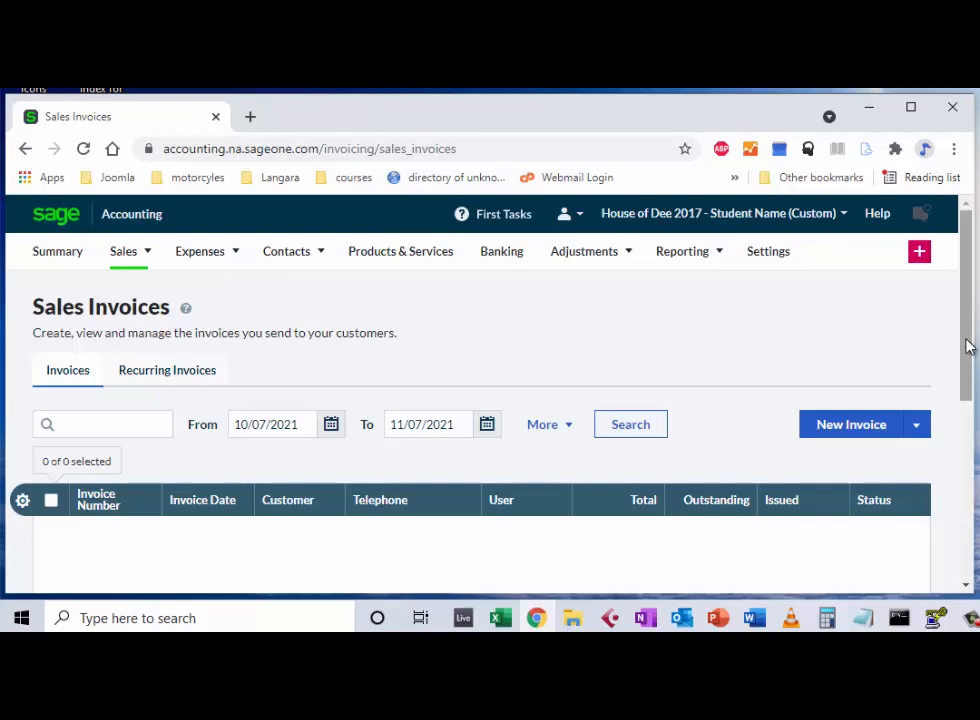
{"action": "left_click_drag", "start_coordinate": [967, 346], "coordinate": [968, 390]}
Step: Start a new invoice for customer Aspire Real Estate dated 11/23/2021
{"action": "left_click", "coordinate": [851, 335]}
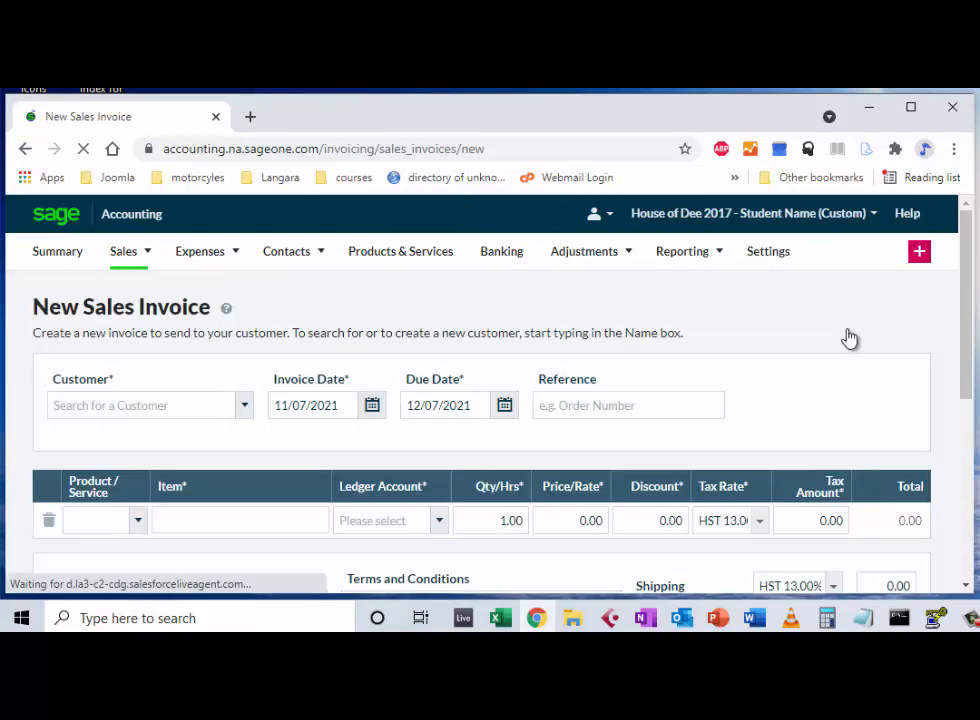
{"action": "left_click", "coordinate": [244, 414]}
{"action": "left_click", "coordinate": [200, 432]}
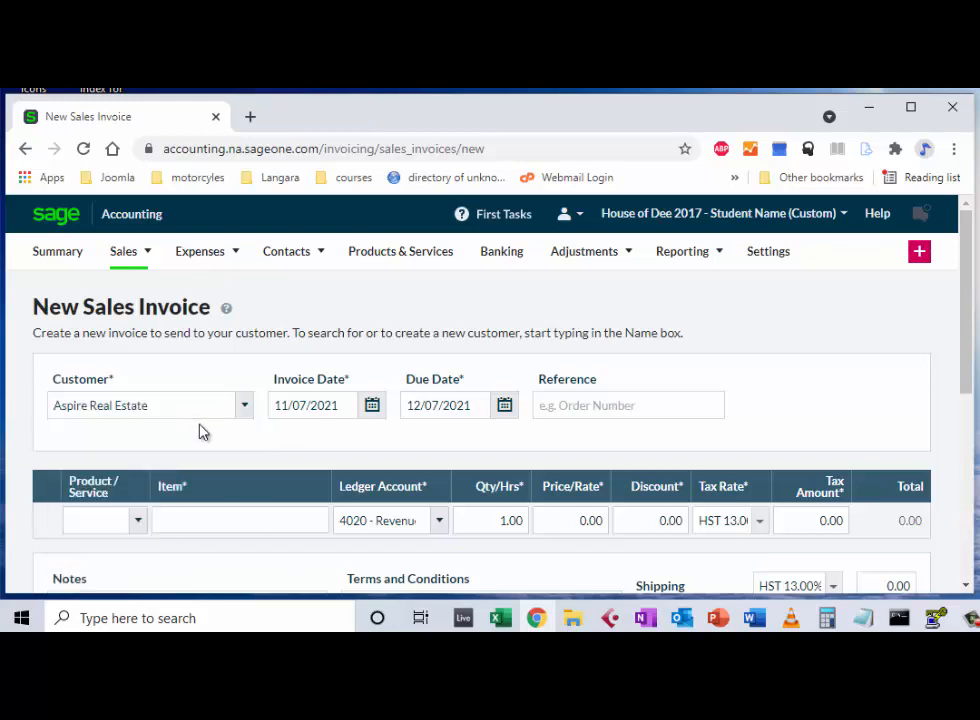
{"action": "left_click", "coordinate": [348, 413]}
{"action": "left_click", "coordinate": [342, 406]}
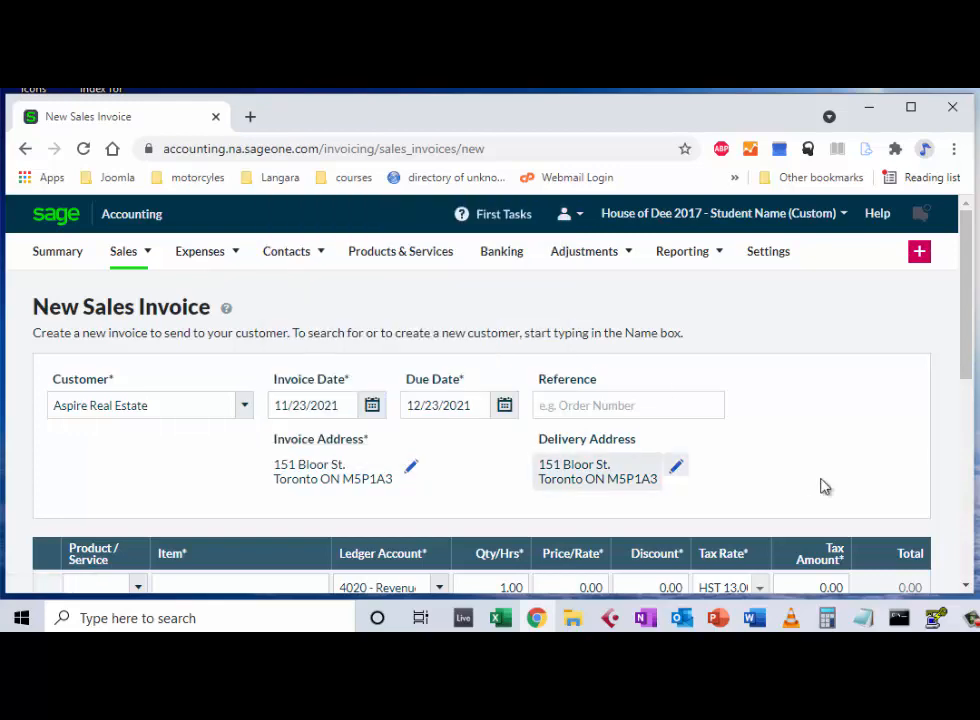
Step: Save the invoice for Accessories:Sculptures at 200.00, totalling 226.00 with HST
{"action": "scroll", "coordinate": [965, 306], "scroll_direction": "down", "scroll_amount": 5}
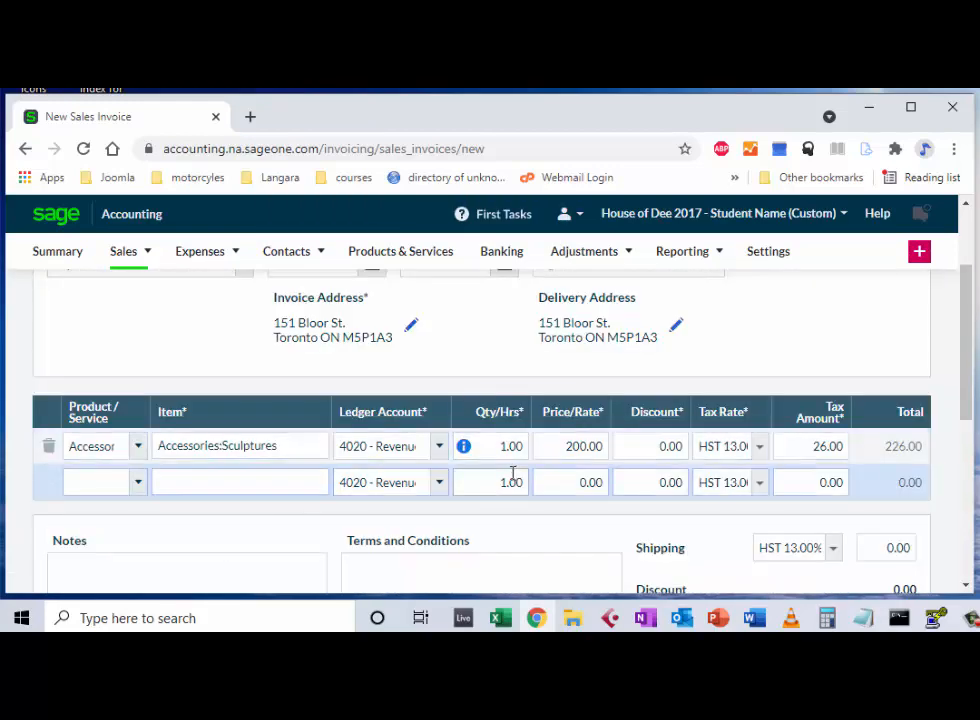
{"action": "mouse_move", "coordinate": [470, 445]}
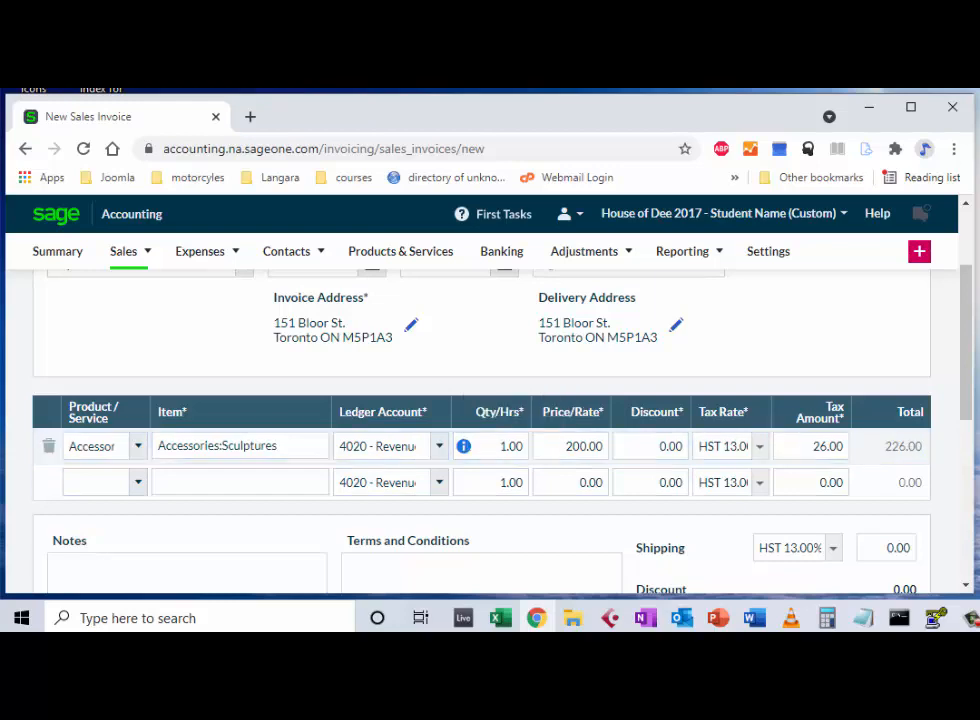
{"action": "left_click_drag", "start_coordinate": [969, 352], "coordinate": [973, 500]}
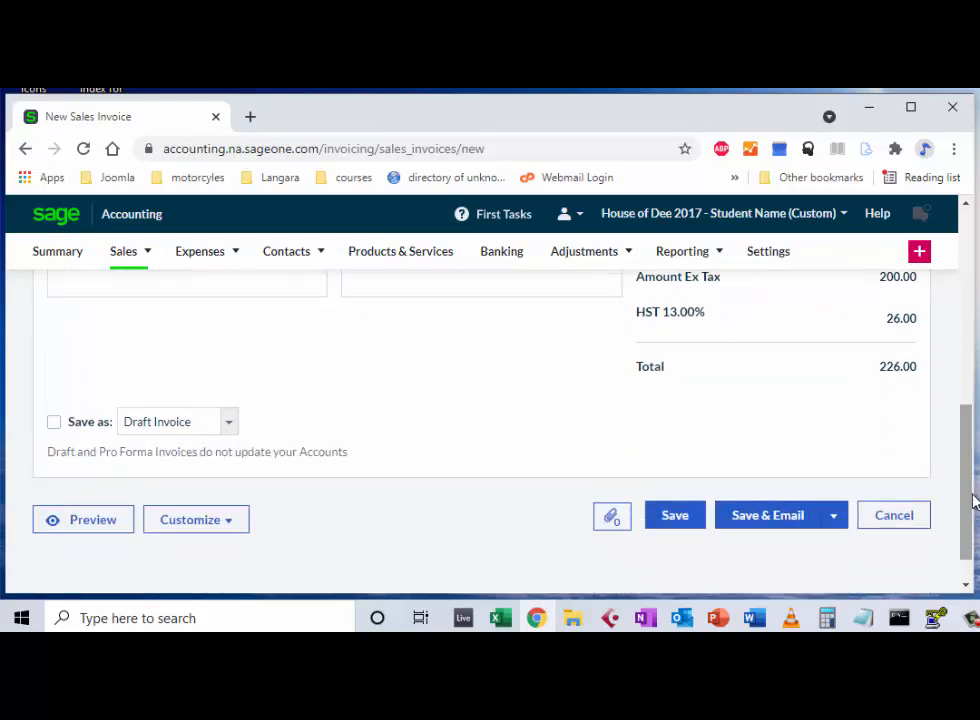
{"action": "left_click", "coordinate": [686, 520]}
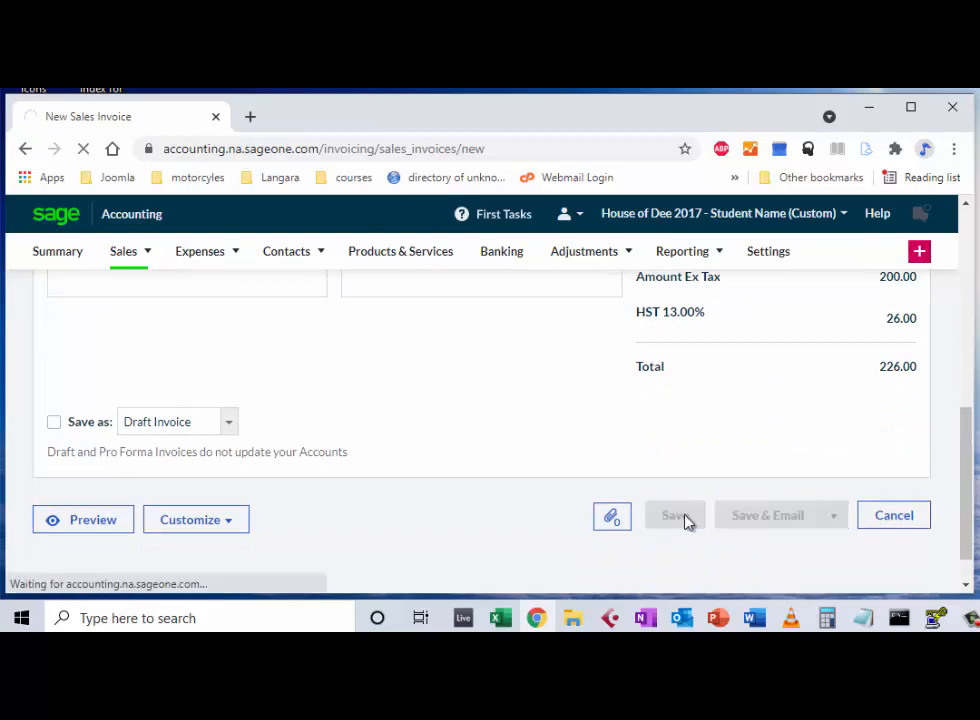